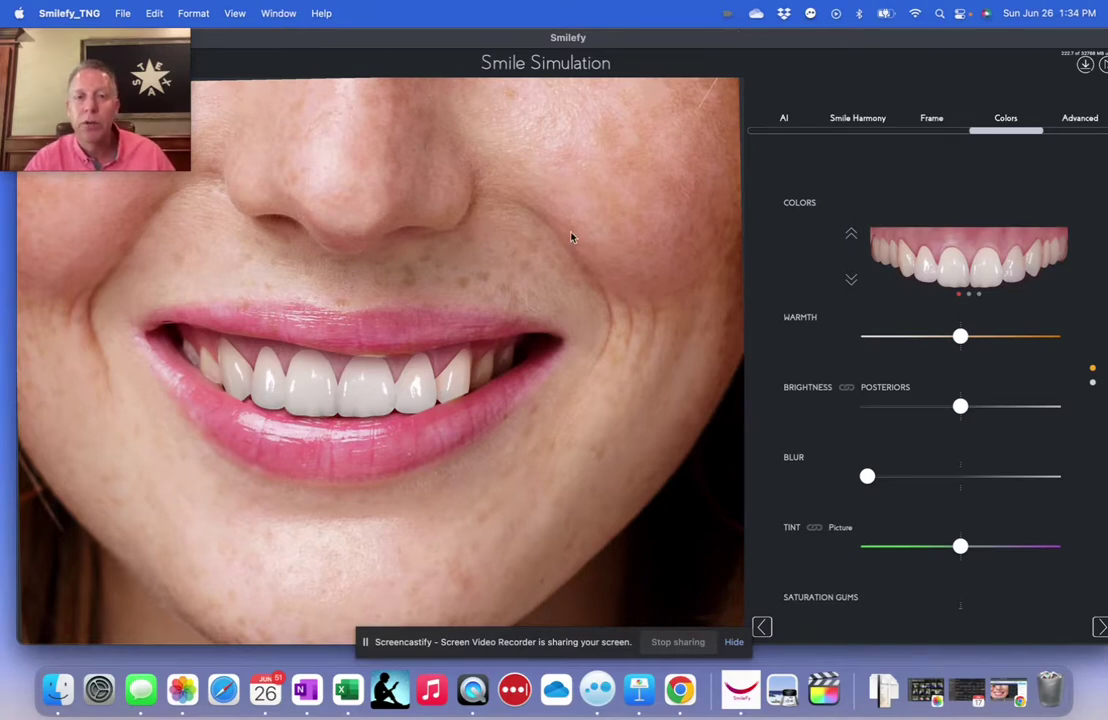
- Switch the teeth to the third colour style and inspect it up close on the smile
scroll(571, 237, "down", 5)
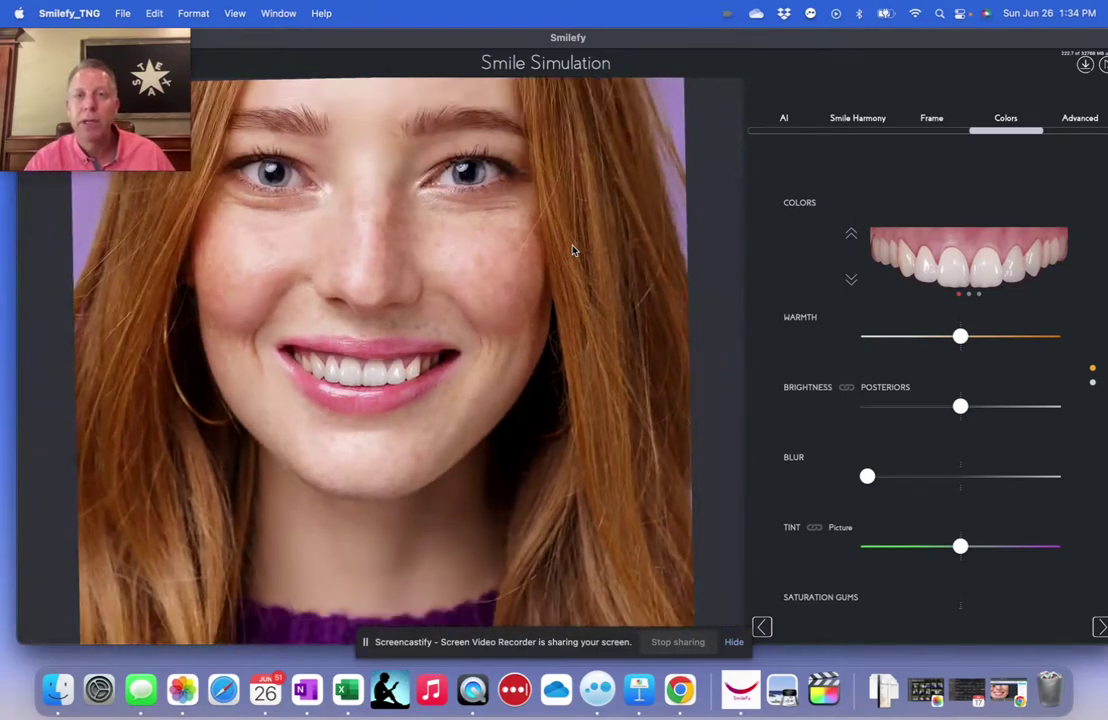
scroll(574, 247, "down", 3)
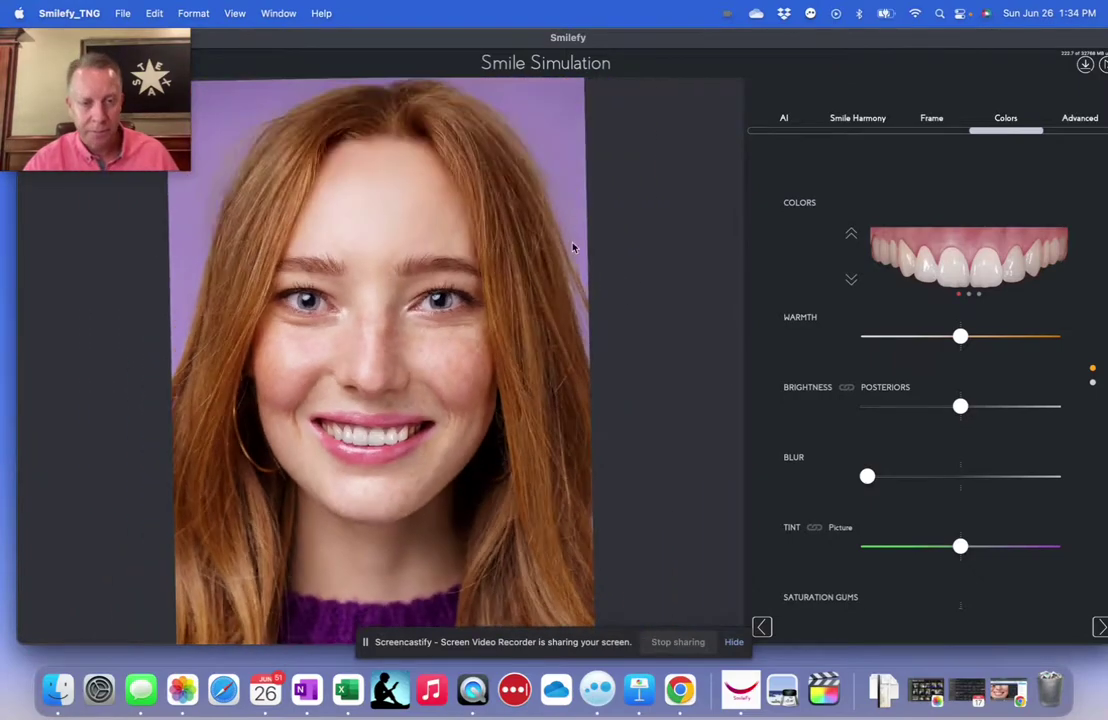
scroll(530, 335, "up", 3)
scroll(514, 340, "up", 5)
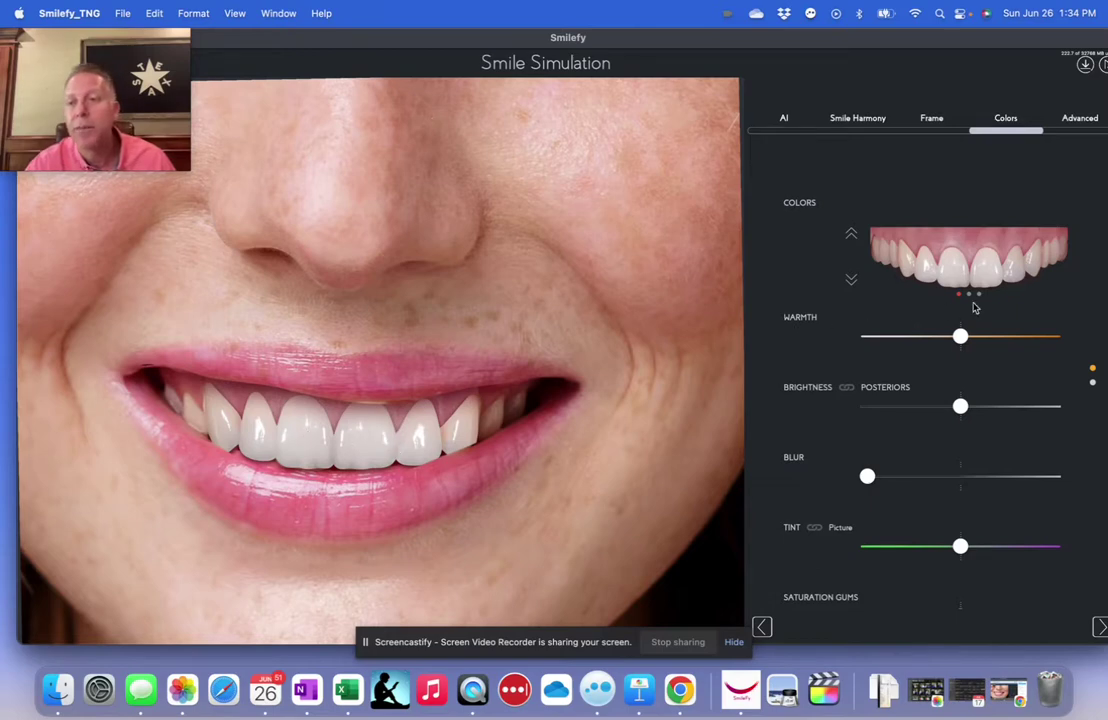
left_click(851, 236)
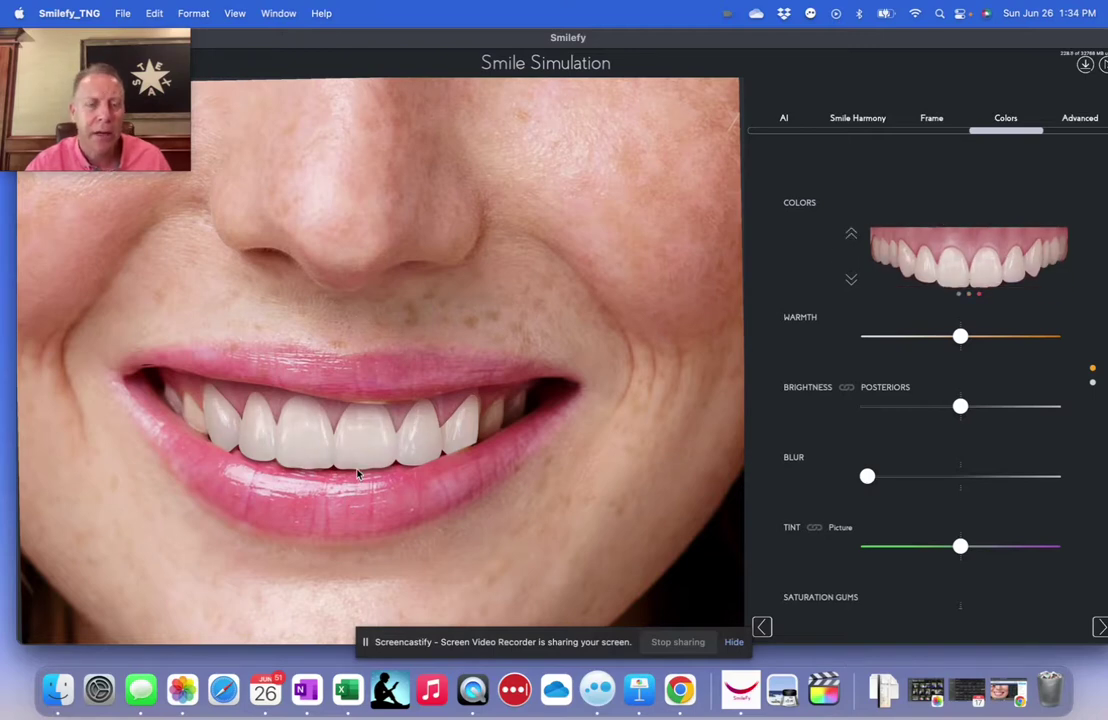
scroll(358, 474, "up", 3)
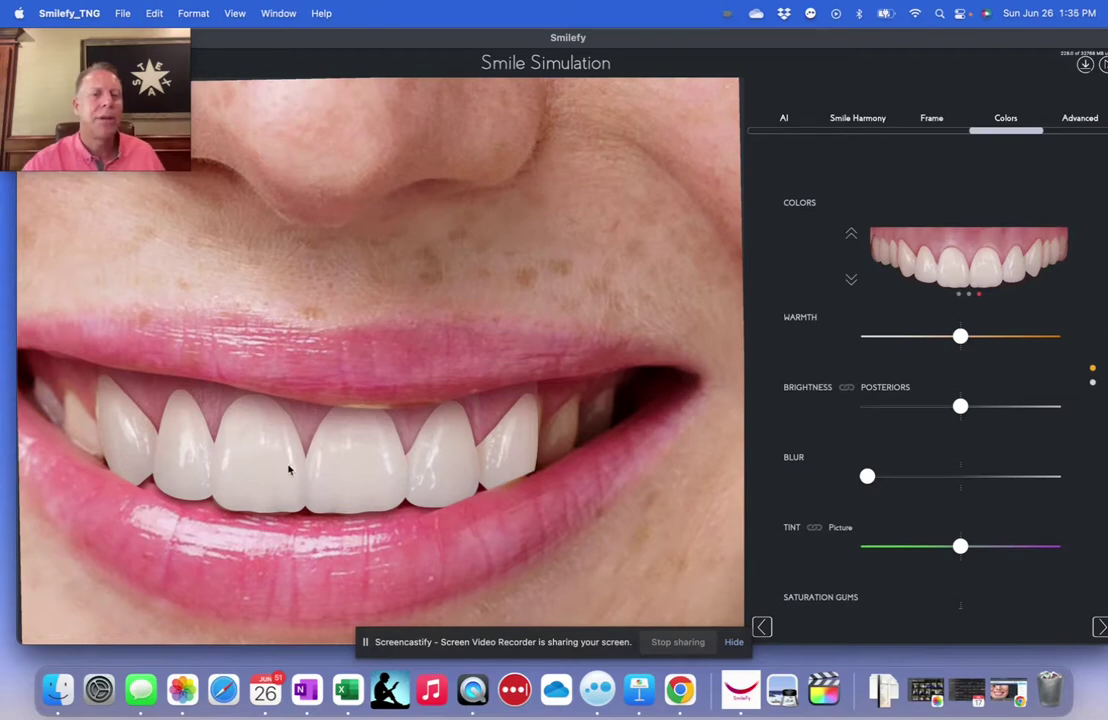
- Compare the second and third colour styles on the upper teeth, finishing on the third
left_click(848, 281)
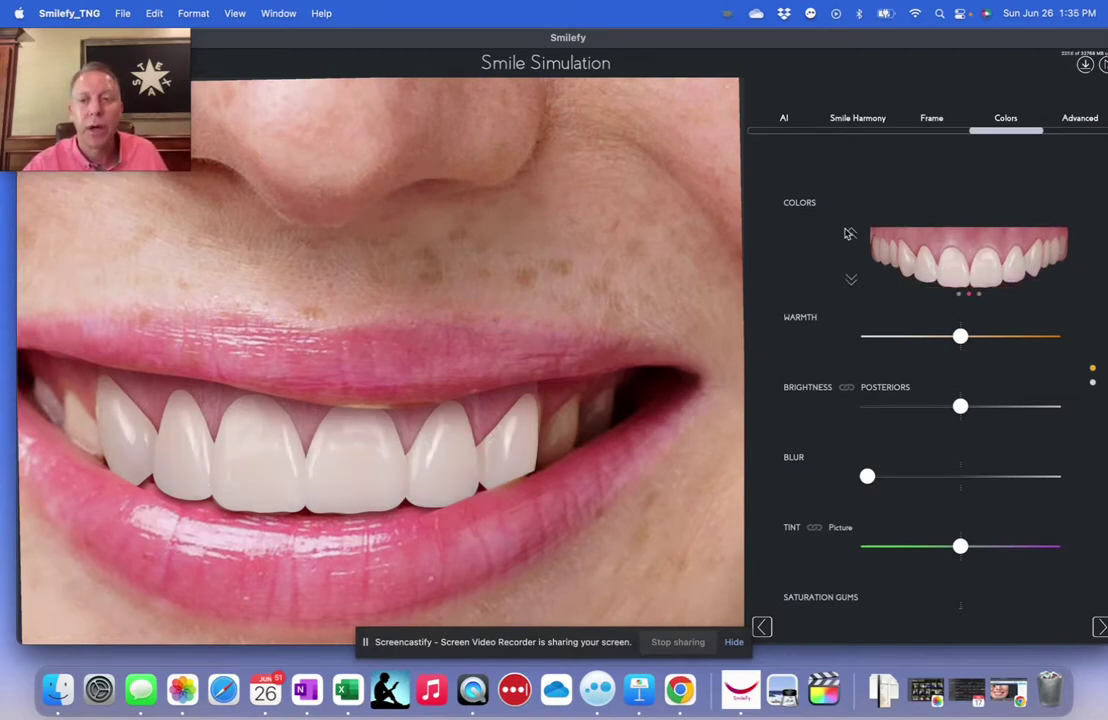
left_click(848, 233)
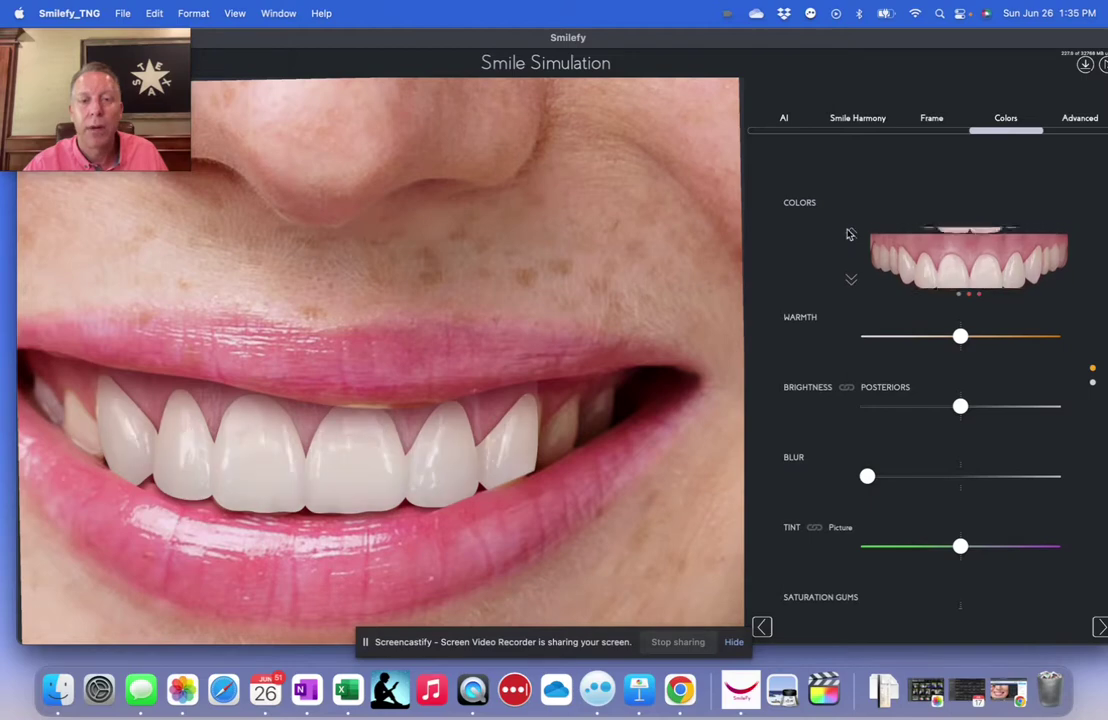
left_click(851, 284)
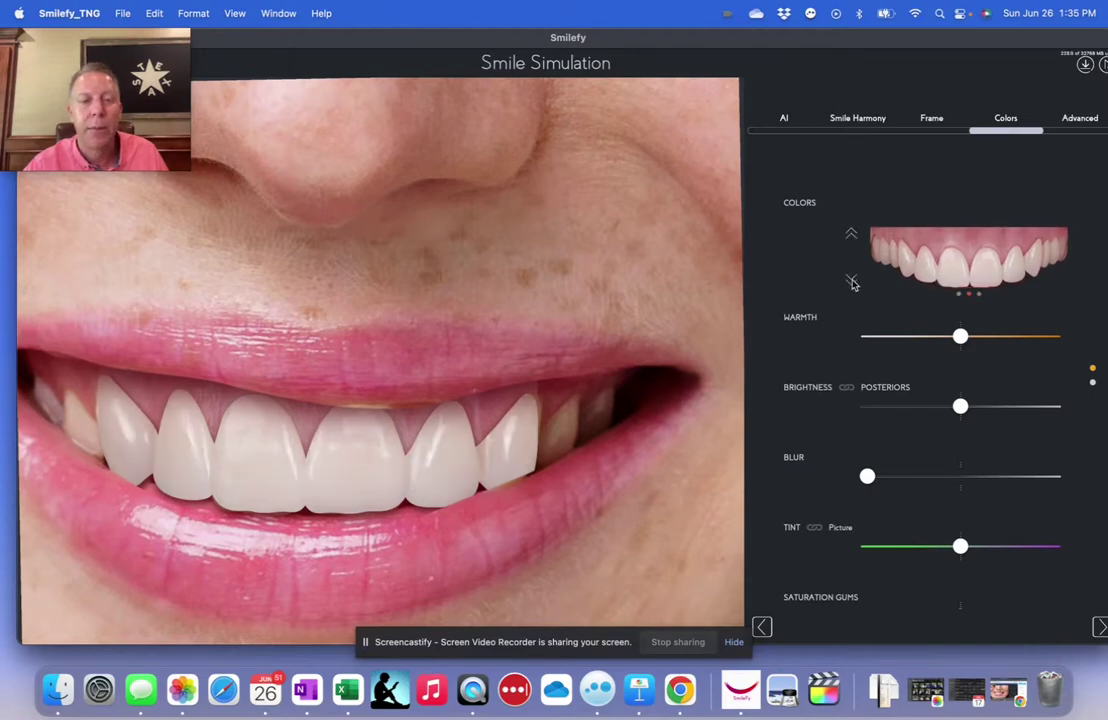
left_click(851, 233)
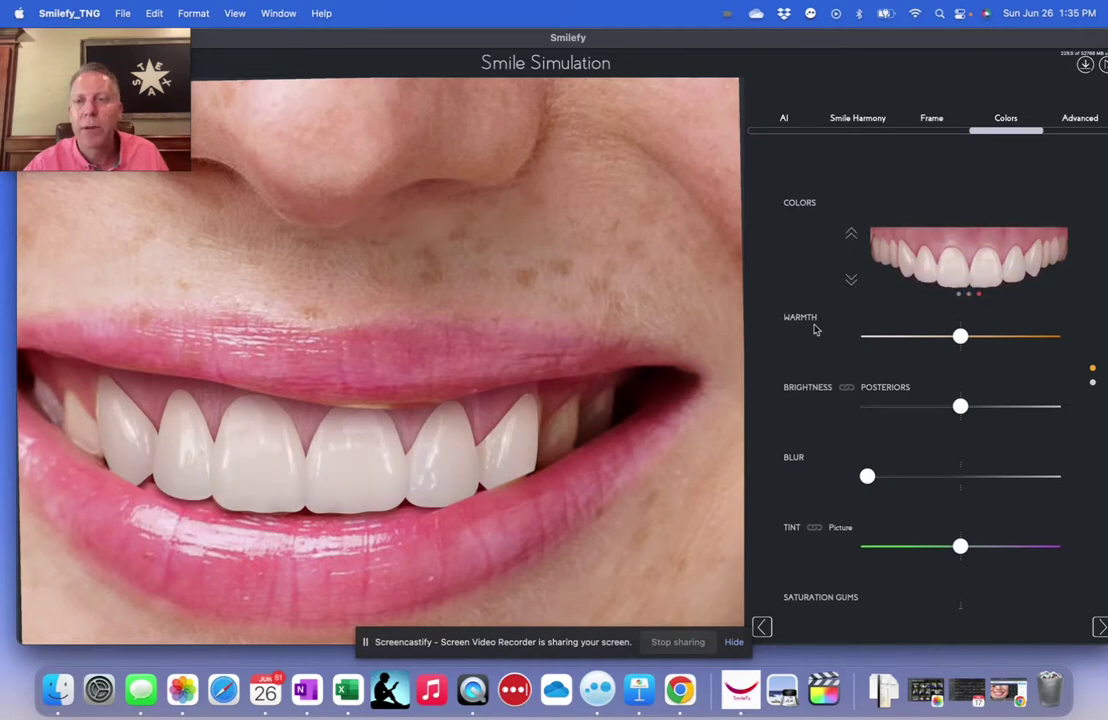
left_click(851, 284)
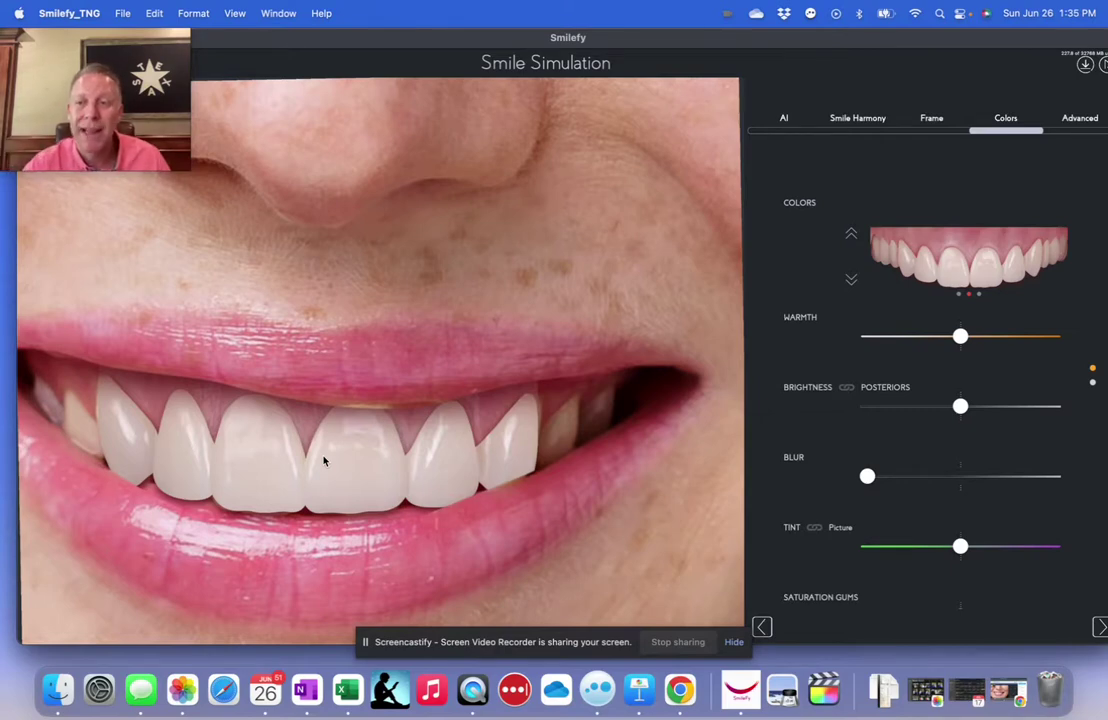
scroll(383, 517, "down", 2)
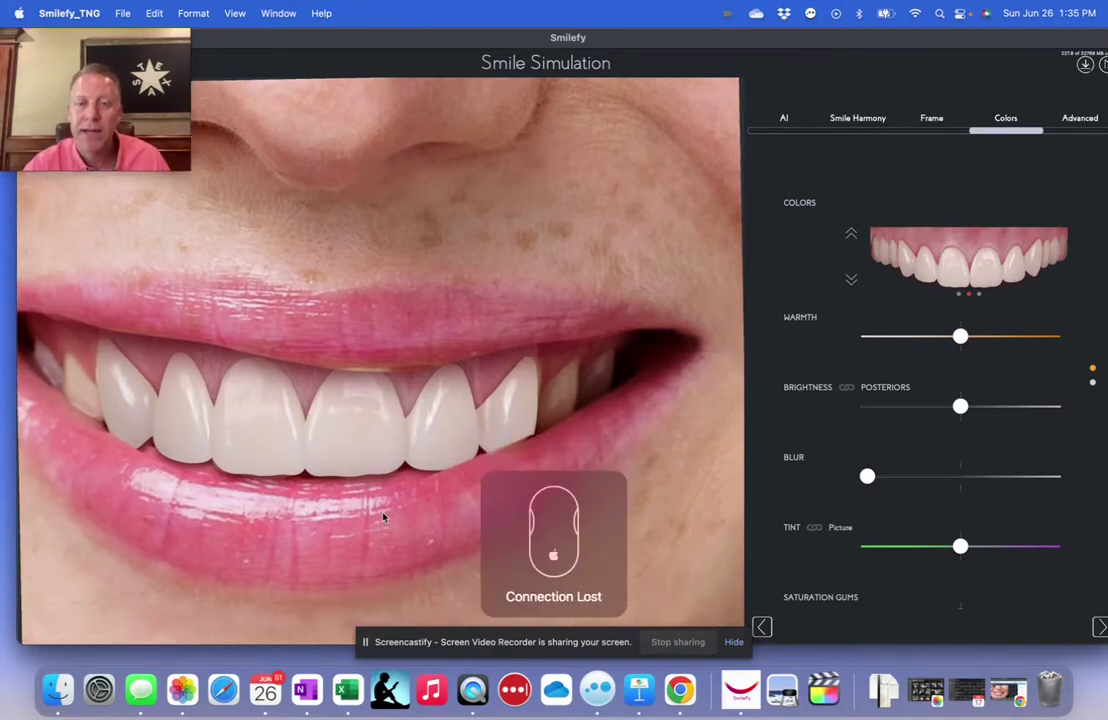
scroll(383, 517, "up", 1)
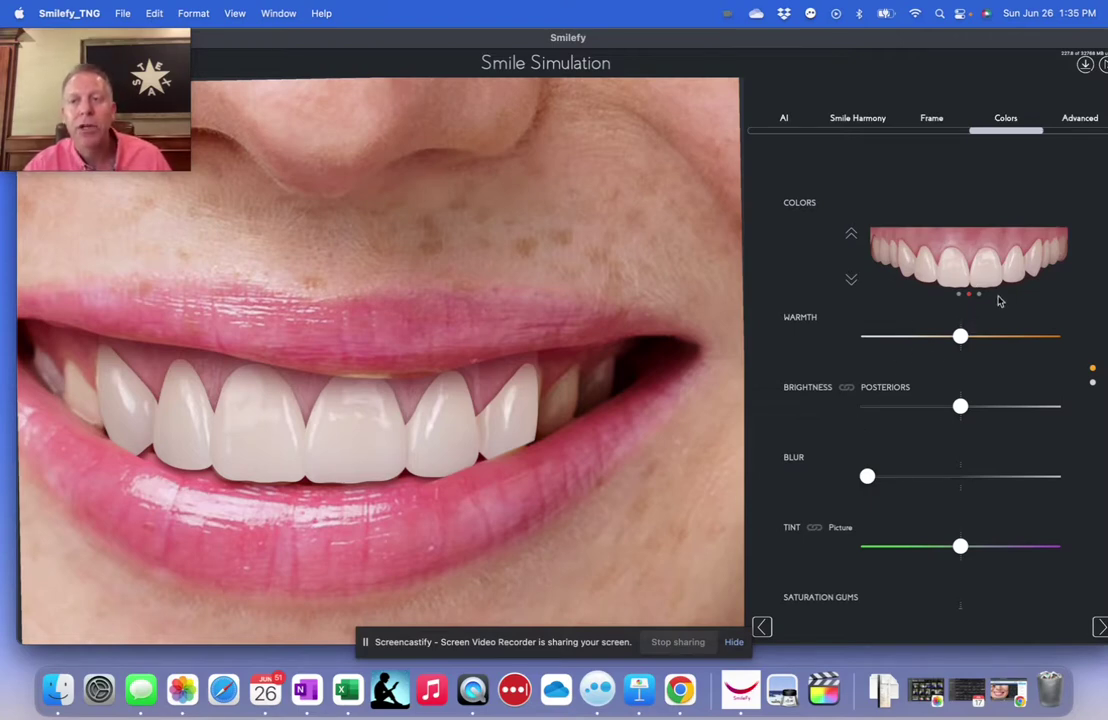
left_click(851, 234)
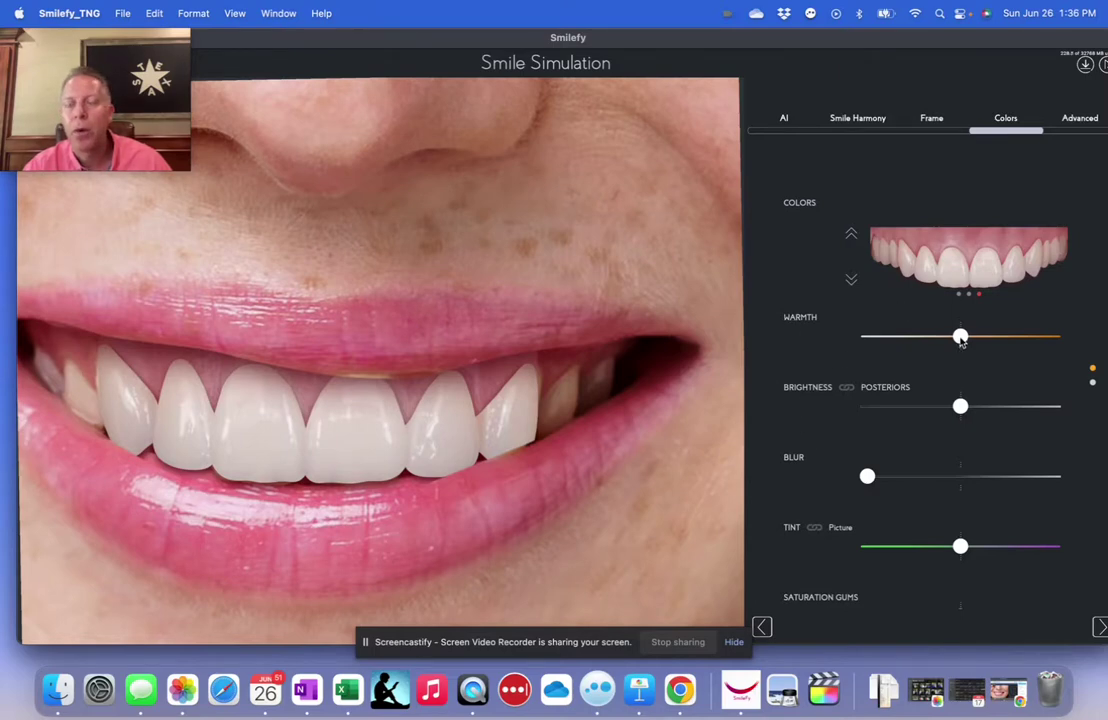
- Try the teeth's warmth at its coolest extreme and check the shade against the whole face
left_click_drag(960, 337, 804, 341)
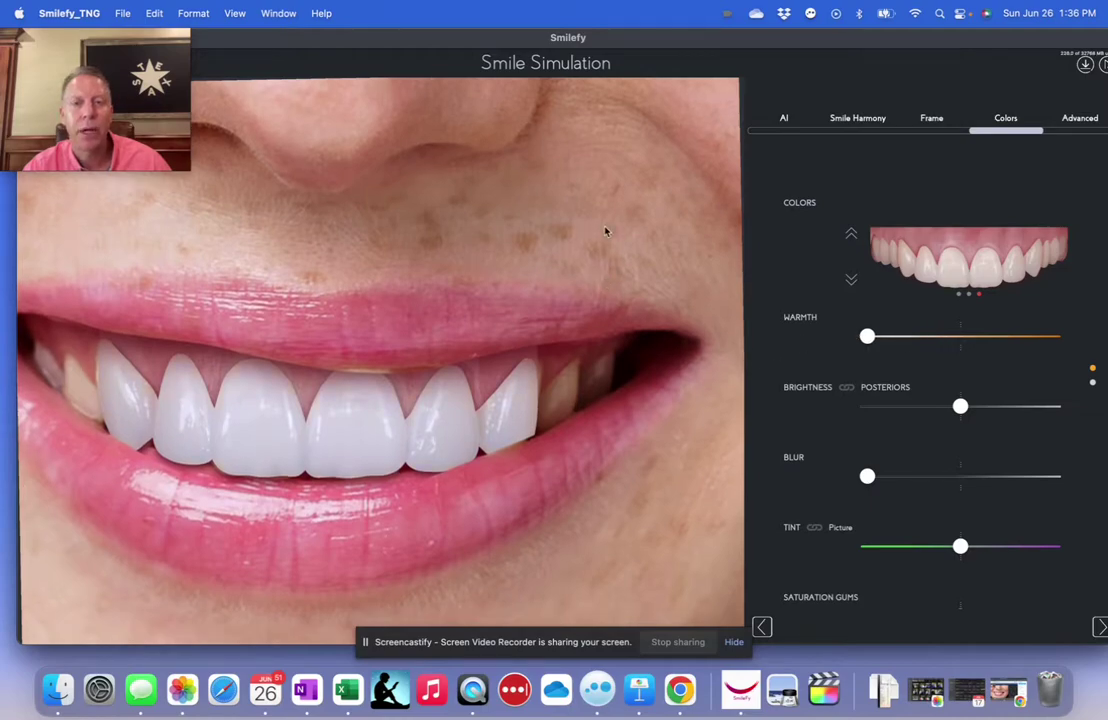
scroll(603, 242, "down", 3)
scroll(603, 242, "down", 5)
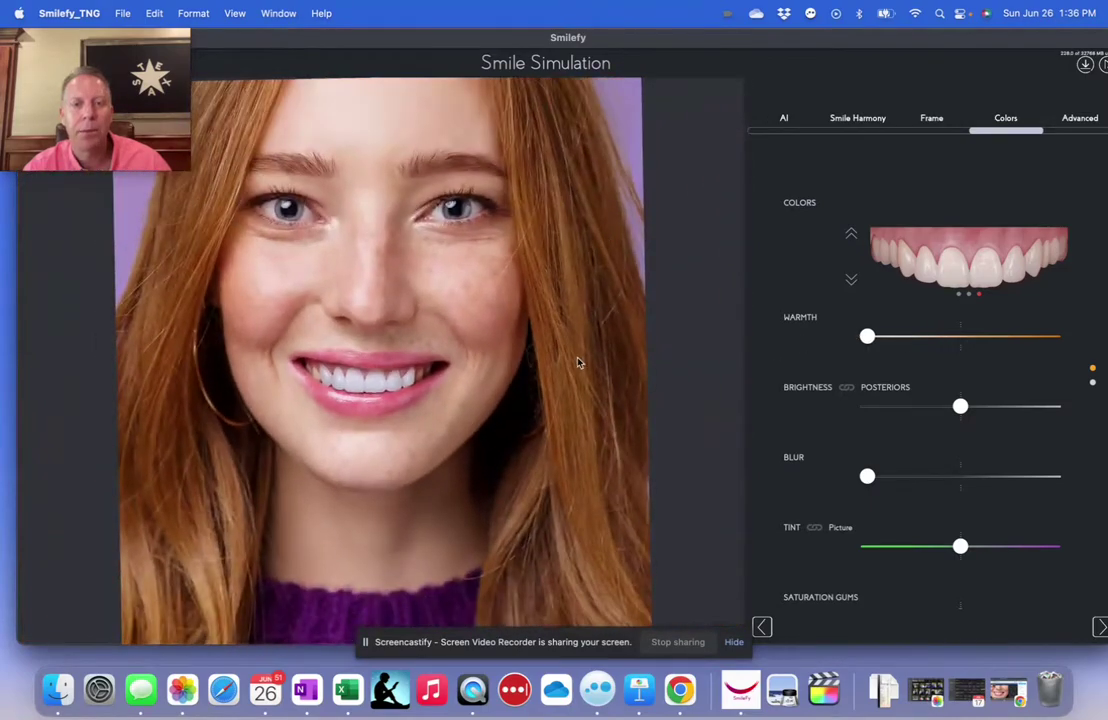
scroll(577, 355, "up", 5)
scroll(577, 350, "up", 2)
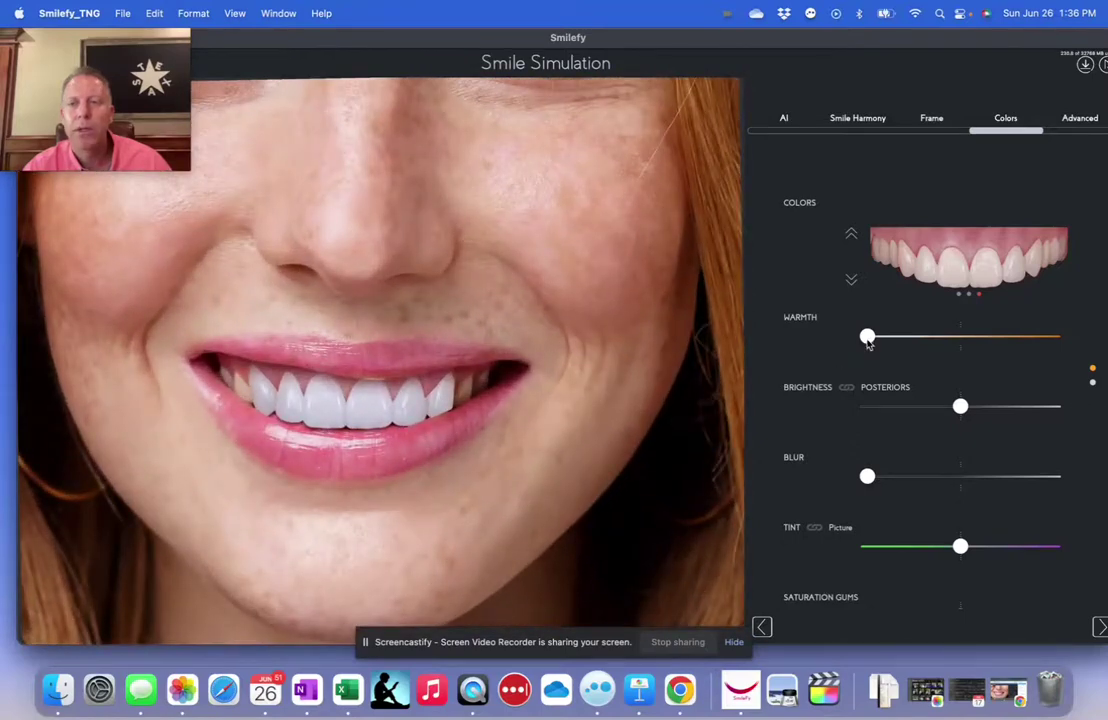
- Try the warmest and coolest warmth extremes on the teeth, bringing the warmth back to about the midpoint
left_click_drag(926, 342, 1039, 336)
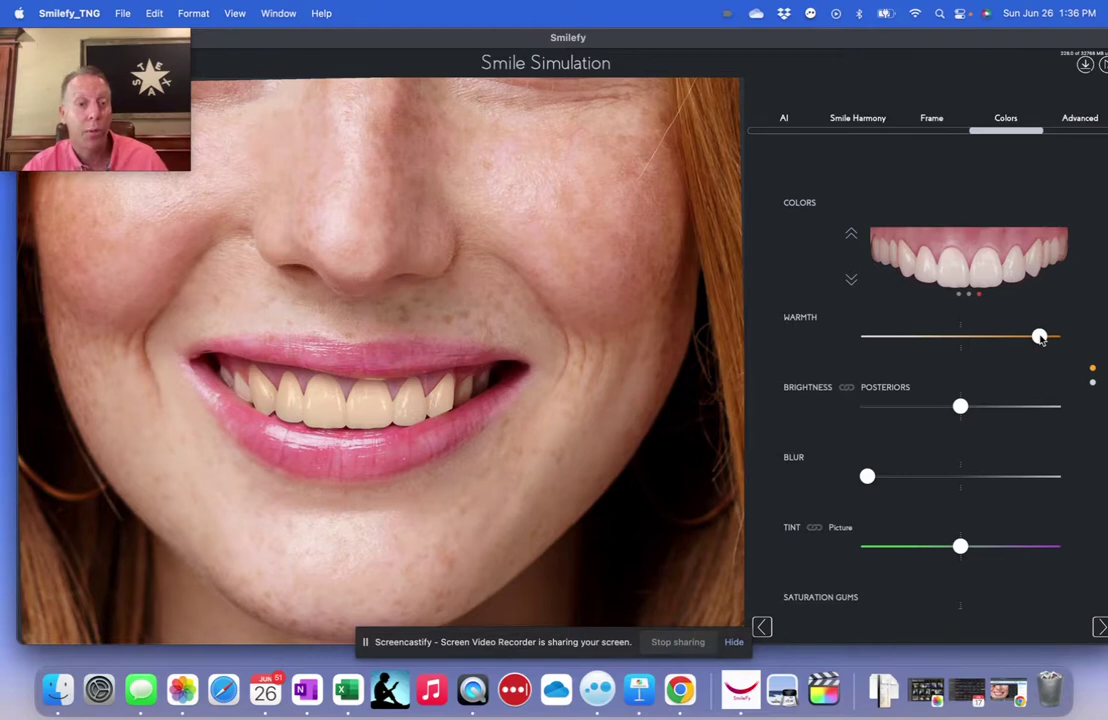
left_click_drag(1041, 339, 1060, 341)
left_click(773, 318)
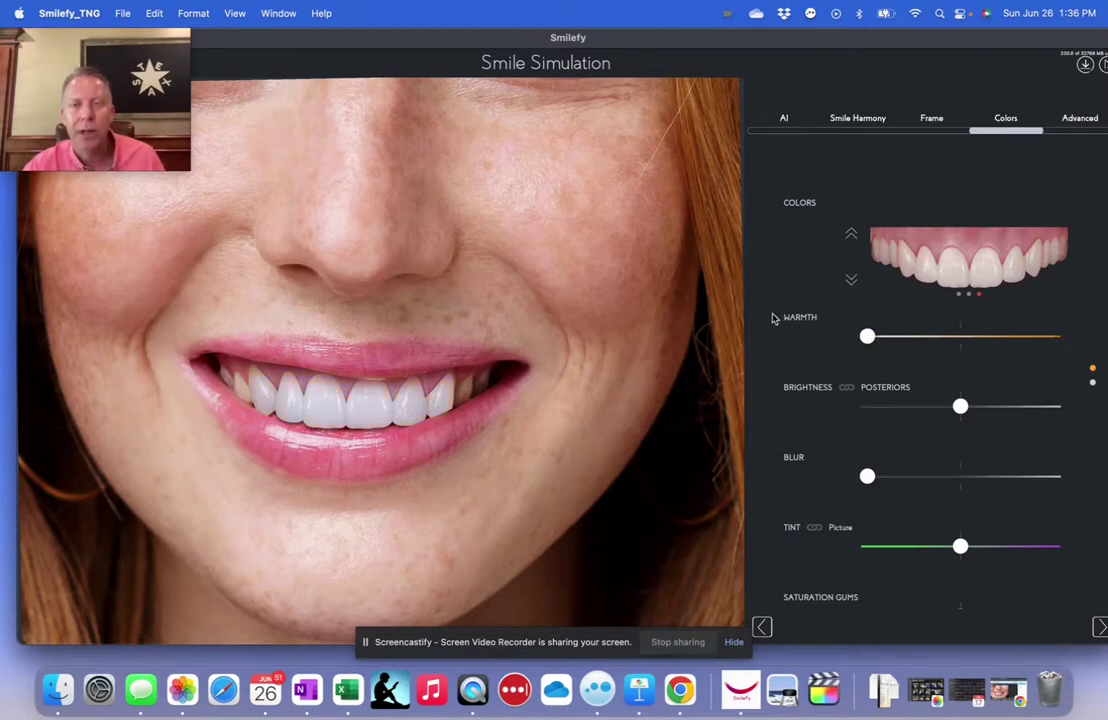
left_click(1060, 323)
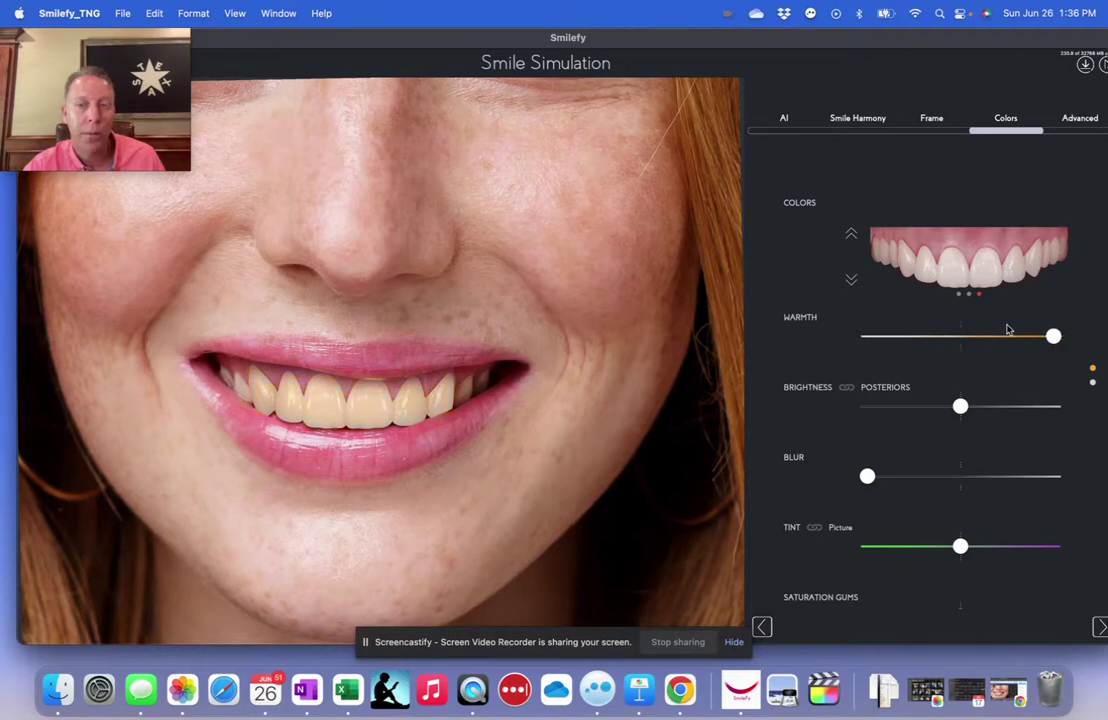
left_click_drag(1008, 334, 958, 337)
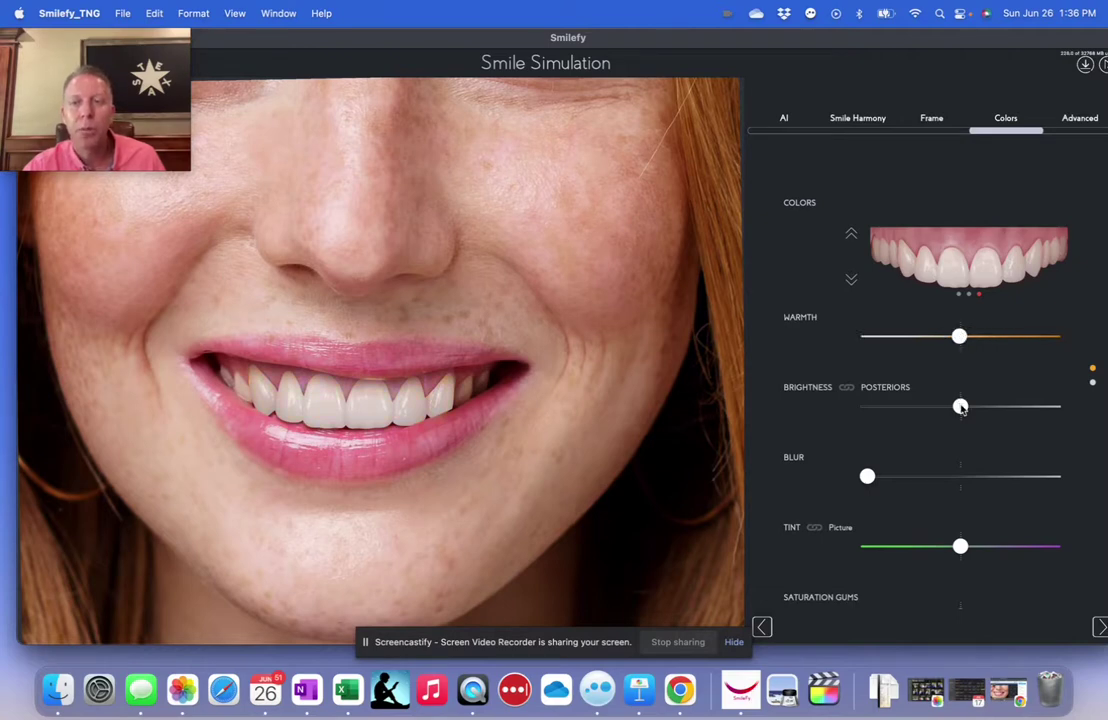
- Try the brightness at both extremes, combining maximum brightness with the coolest warmth and checking the shade on the whole face
left_click_drag(961, 407, 753, 403)
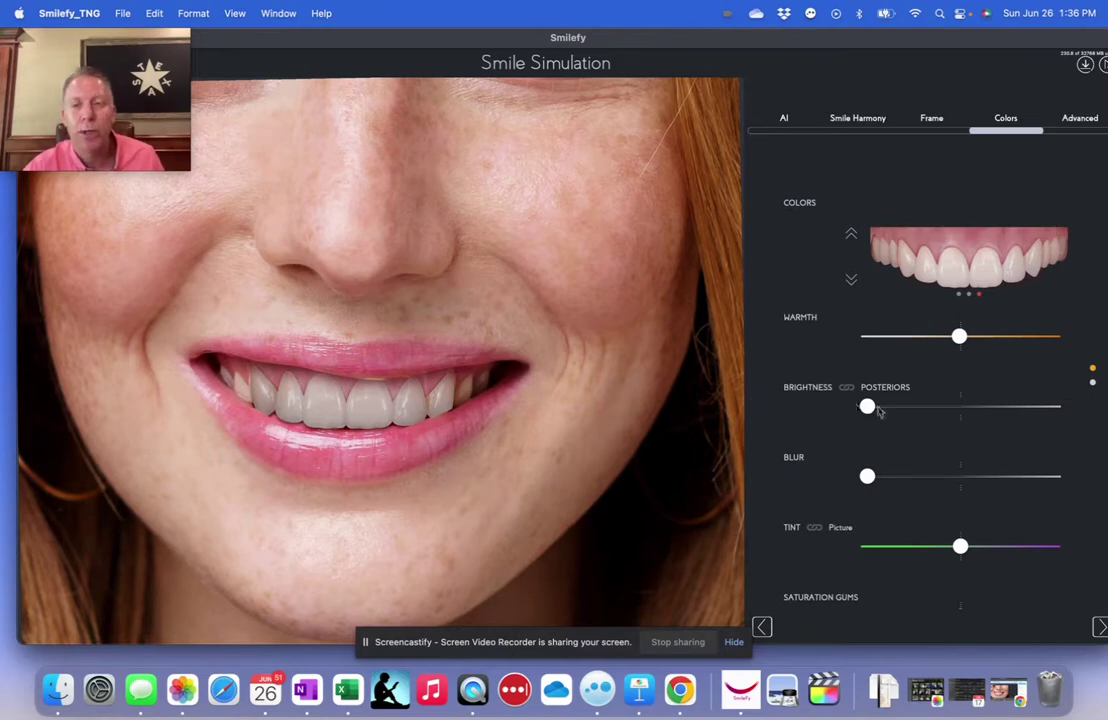
left_click_drag(867, 404, 1071, 410)
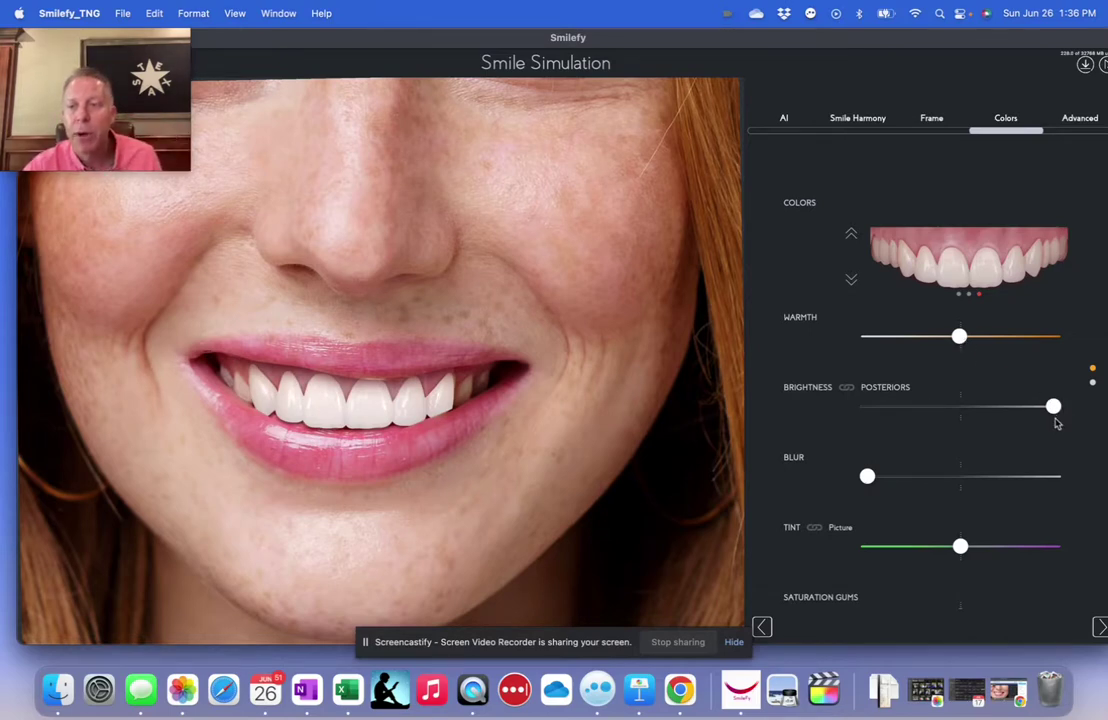
left_click_drag(957, 336, 816, 341)
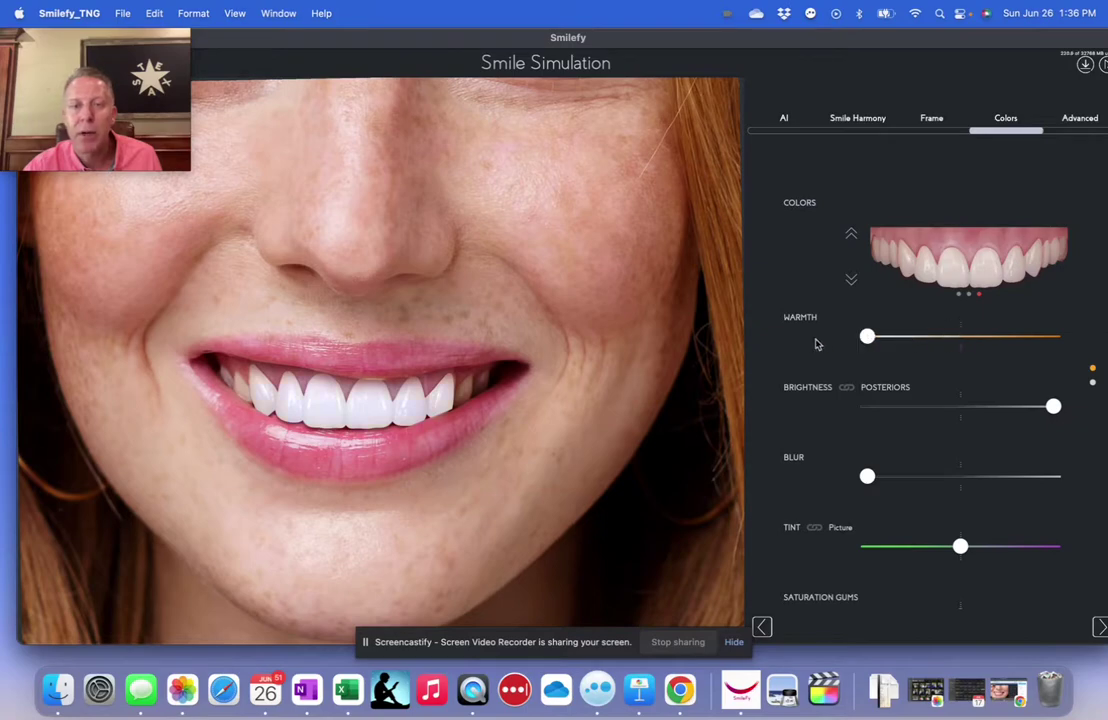
scroll(488, 400, "down", 2)
scroll(493, 345, "down", 5)
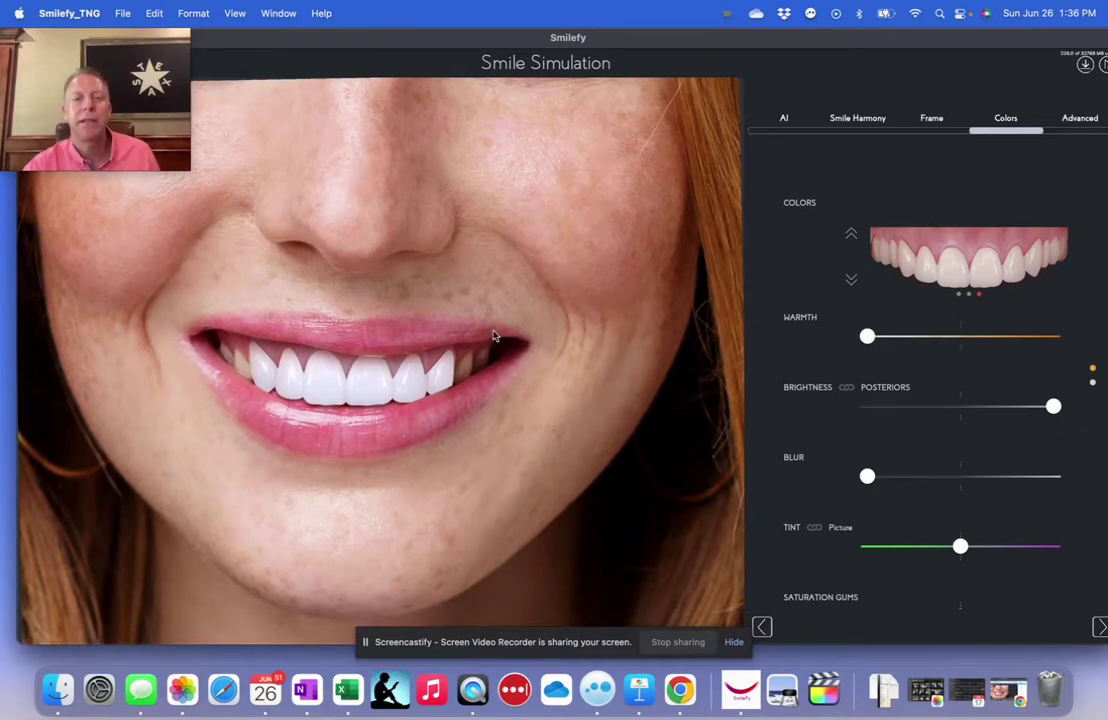
scroll(493, 350, "down", 2)
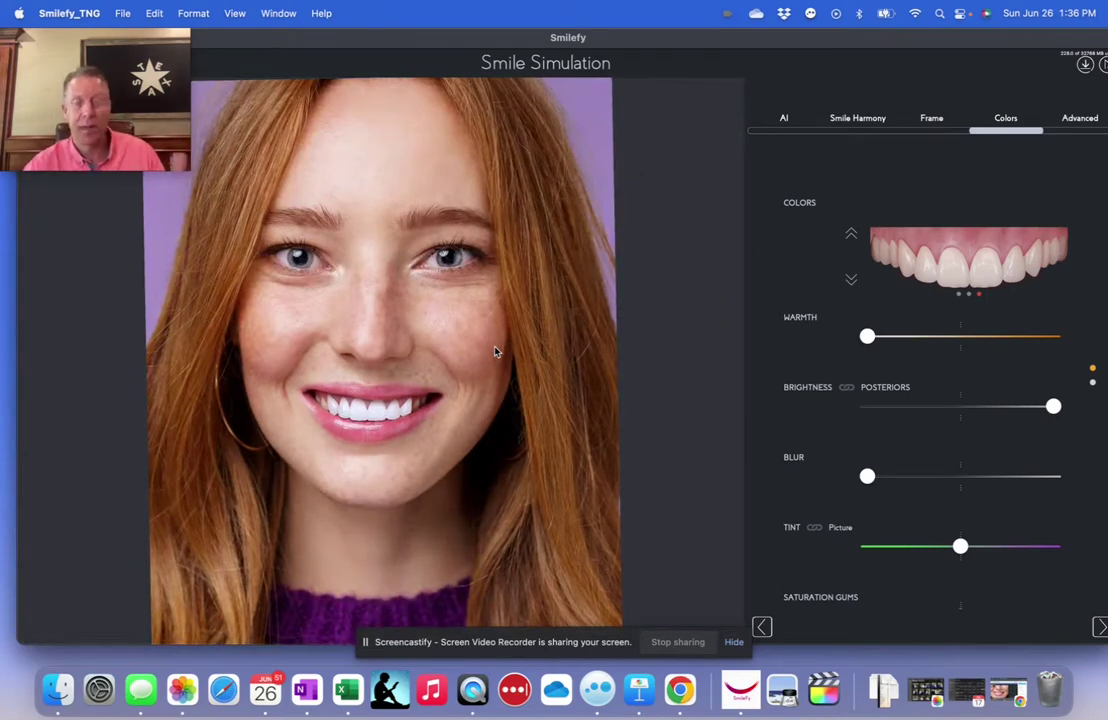
scroll(494, 351, "down", 2)
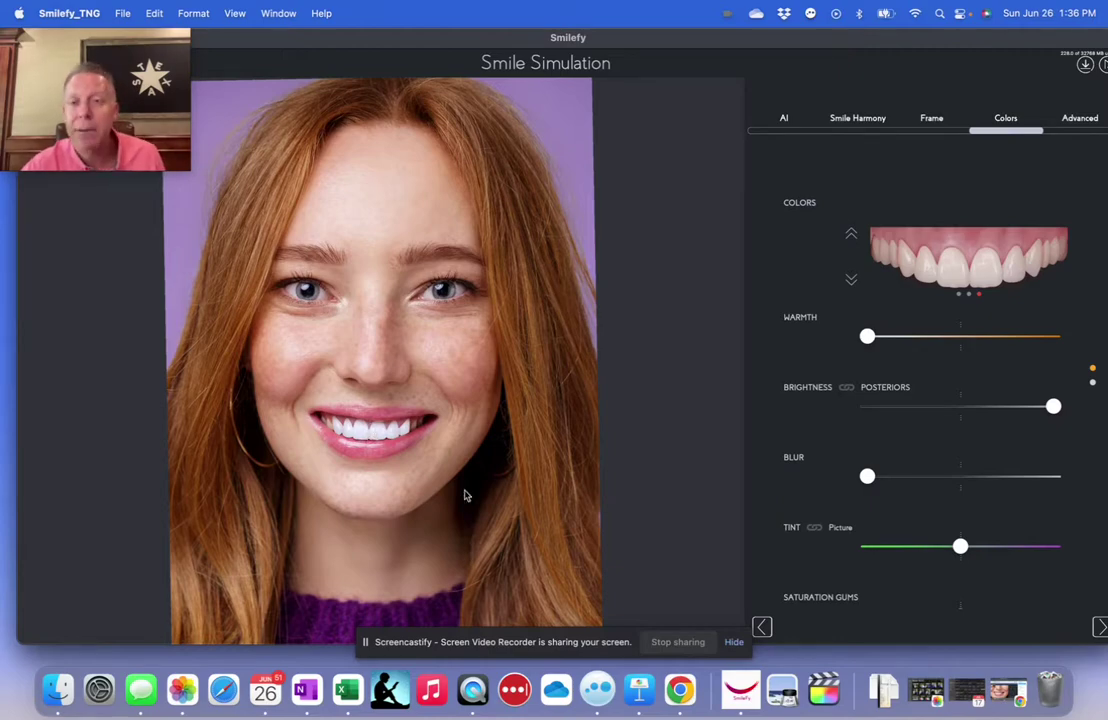
scroll(436, 450, "up", 10)
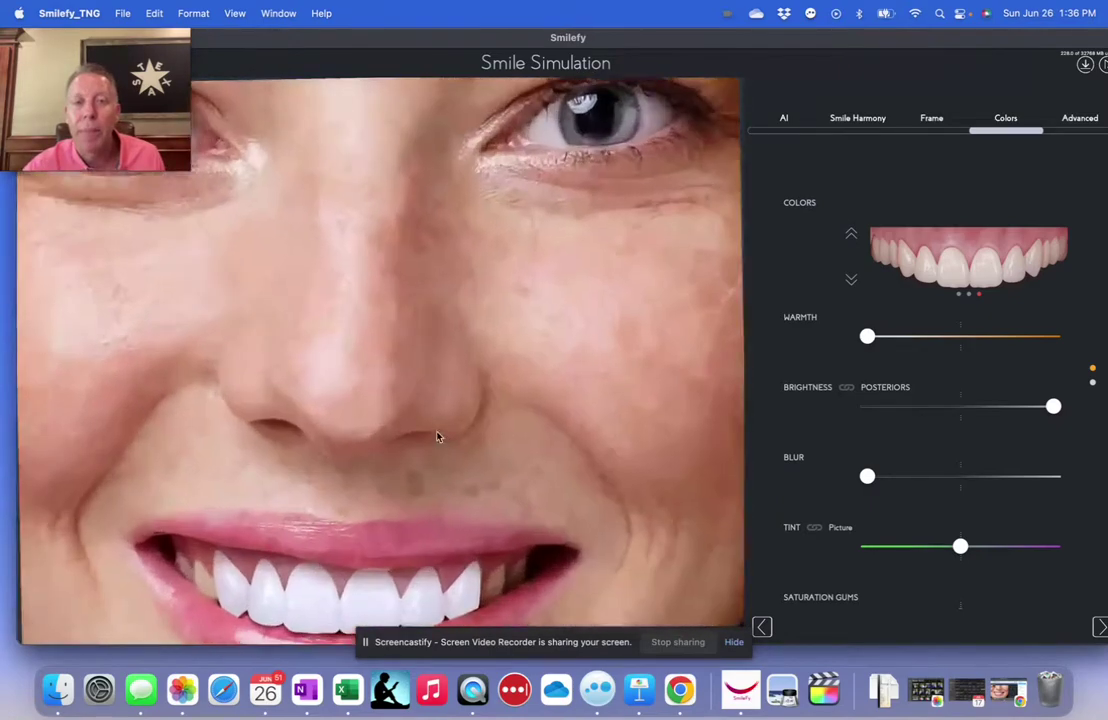
scroll(436, 436, "down", 5)
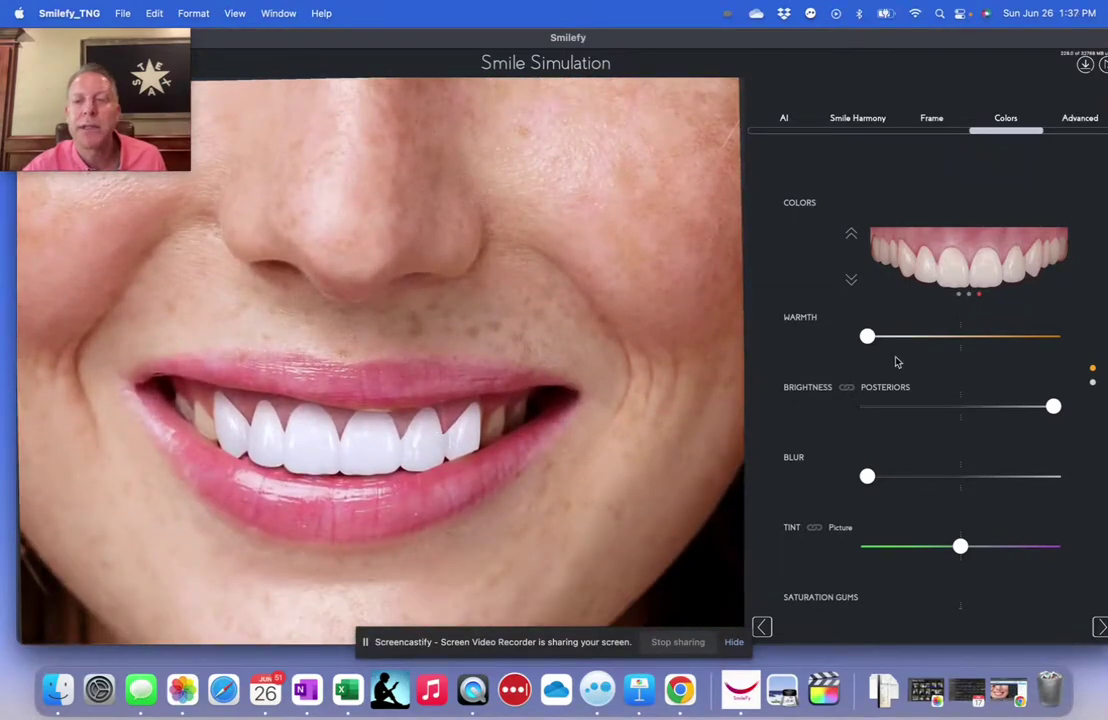
- Tone down the tooth shade by setting the warmth to about the midpoint and the brightness moderately above the midpoint
left_click_drag(870, 337, 920, 337)
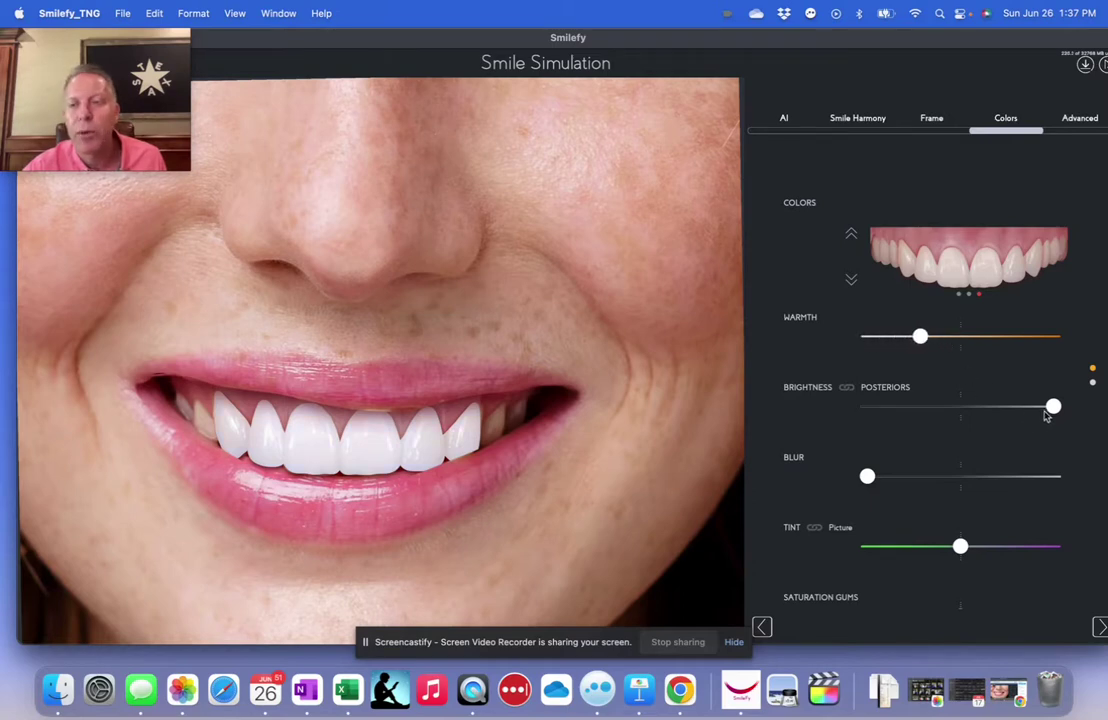
left_click_drag(1053, 406, 995, 406)
left_click_drag(921, 336, 962, 338)
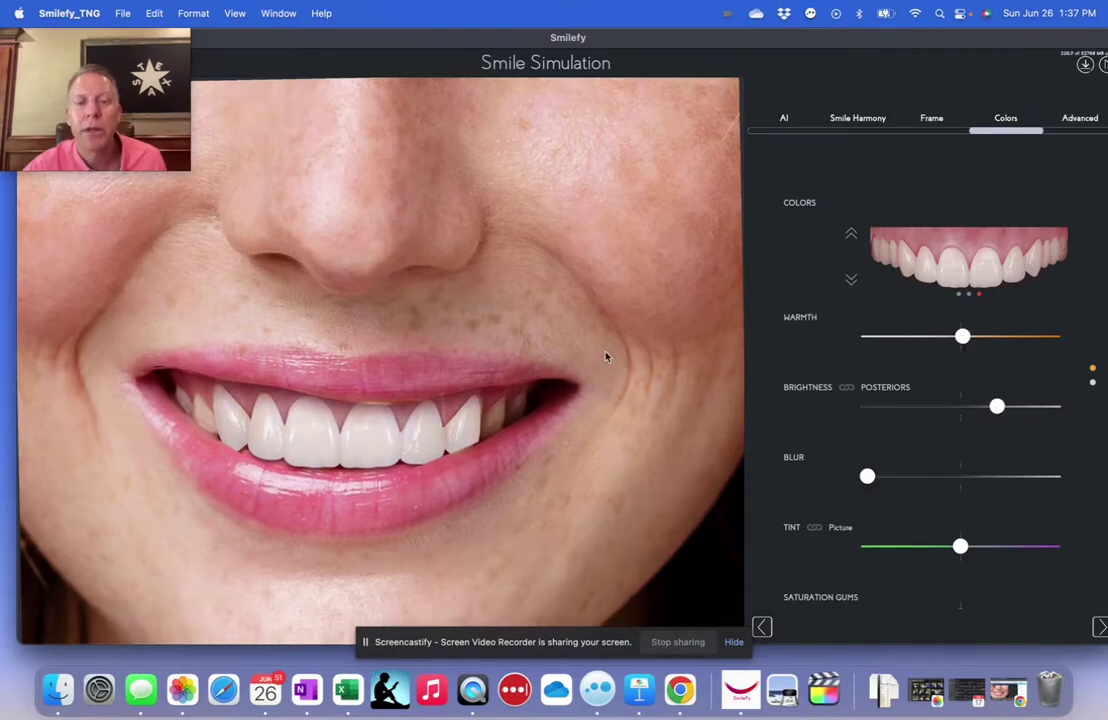
scroll(598, 329, "down", 5)
scroll(598, 342, "down", 1)
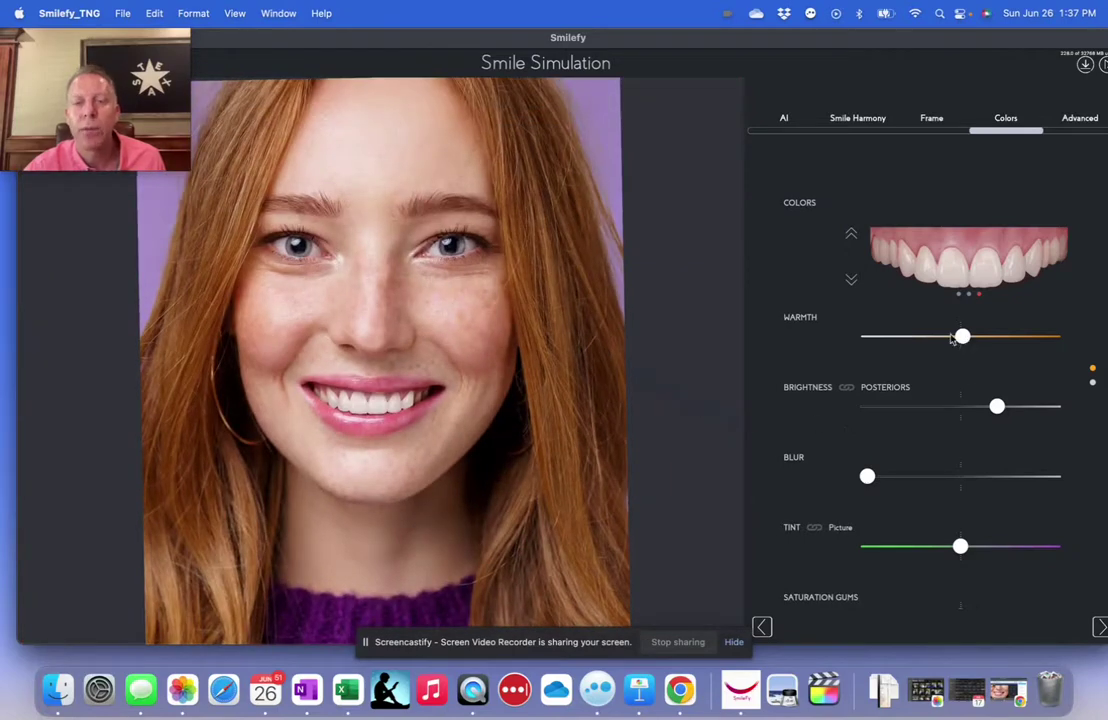
mouse_move(963, 338)
left_mouse_down()
mouse_move(922, 338)
mouse_move(1000, 338)
mouse_move(883, 338)
mouse_move(976, 338)
mouse_move(956, 338)
left_mouse_up()
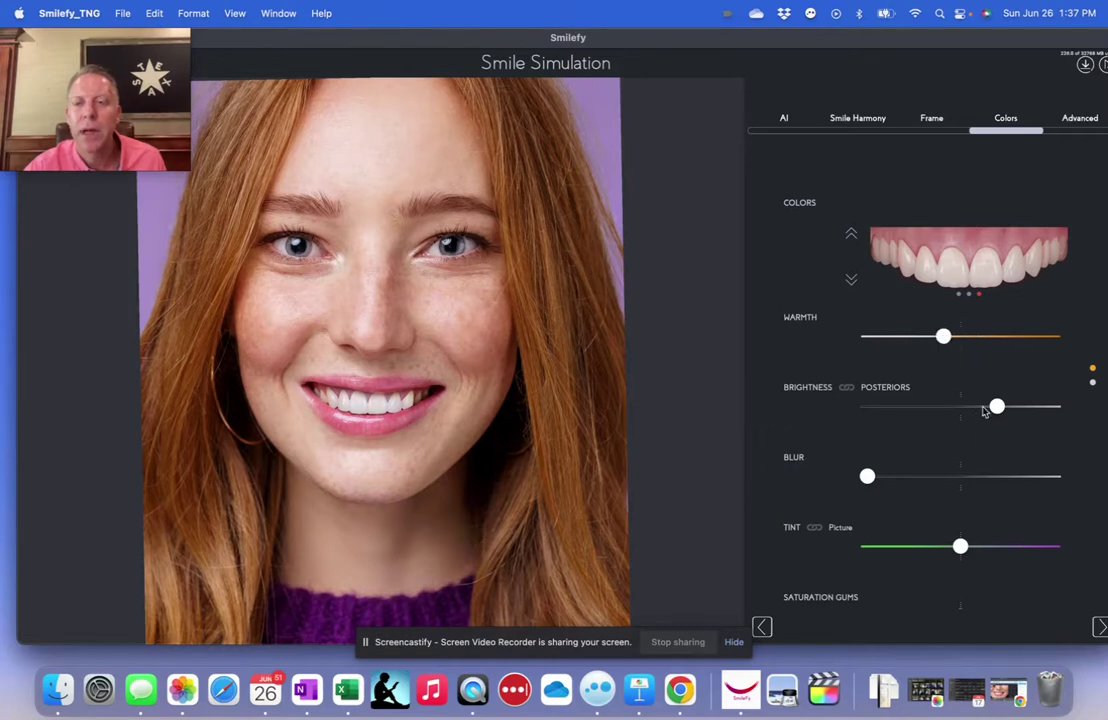
mouse_move(958, 408)
left_mouse_down()
mouse_move(915, 408)
mouse_move(997, 408)
mouse_move(955, 407)
mouse_move(973, 406)
left_mouse_up()
mouse_move(943, 337)
left_mouse_down()
mouse_move(930, 338)
mouse_move(964, 336)
left_mouse_up()
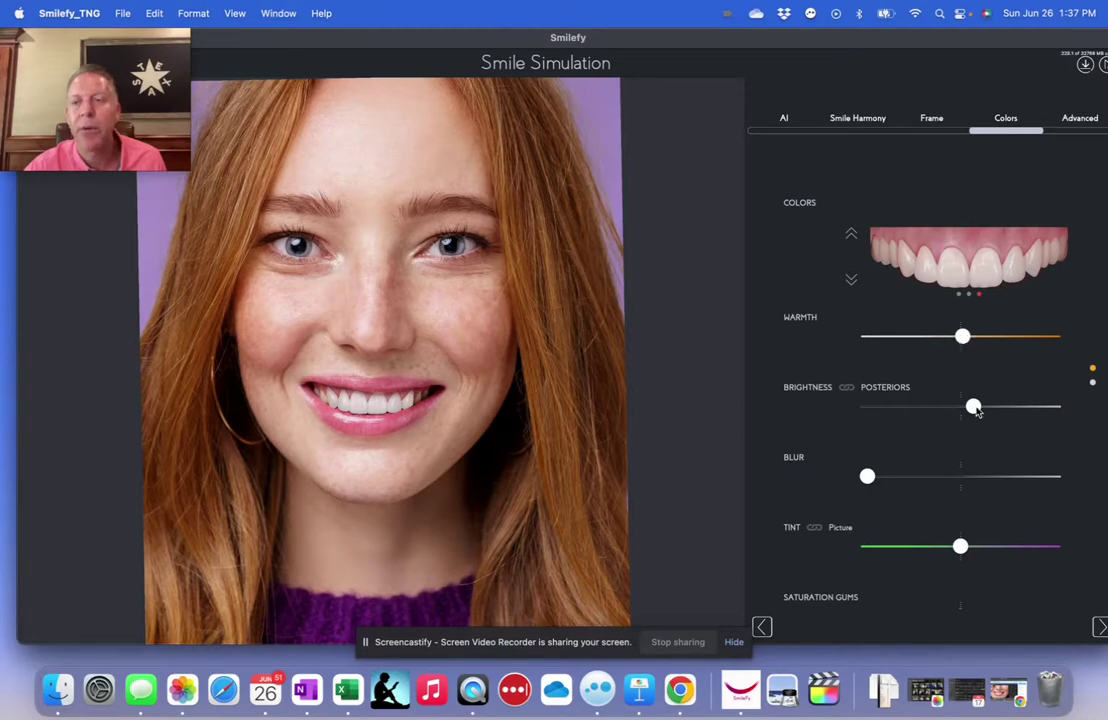
mouse_move(975, 408)
left_mouse_down()
mouse_move(1004, 410)
mouse_move(926, 408)
mouse_move(1003, 408)
mouse_move(993, 406)
left_mouse_up()
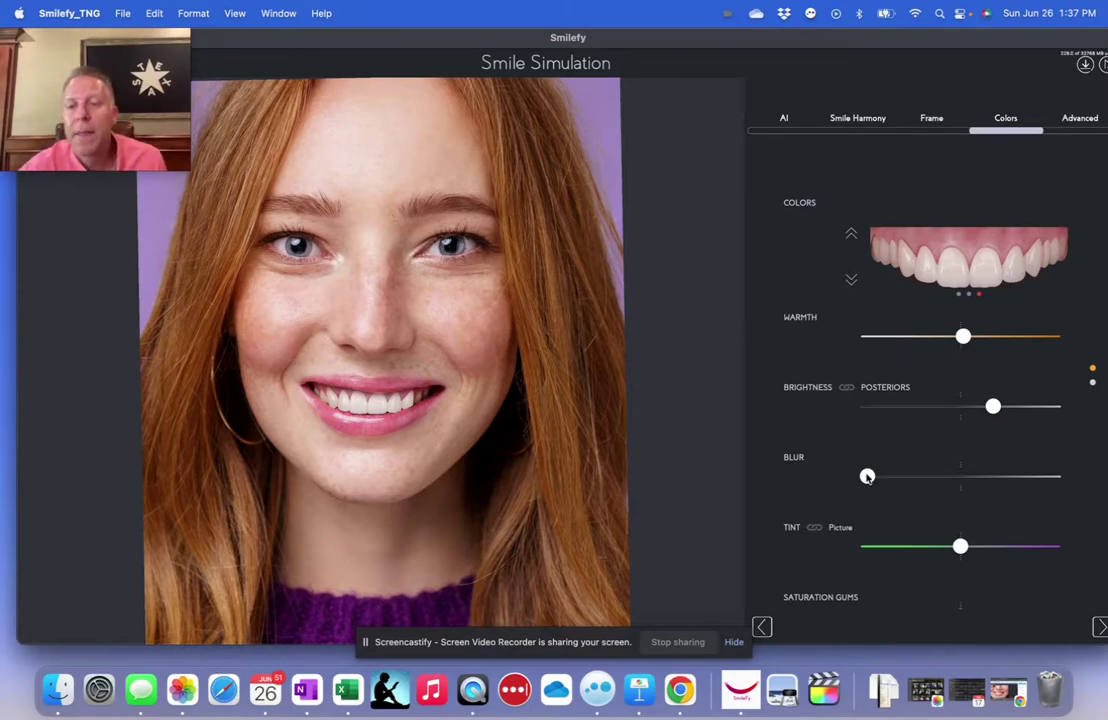
scroll(440, 416, "up", 3)
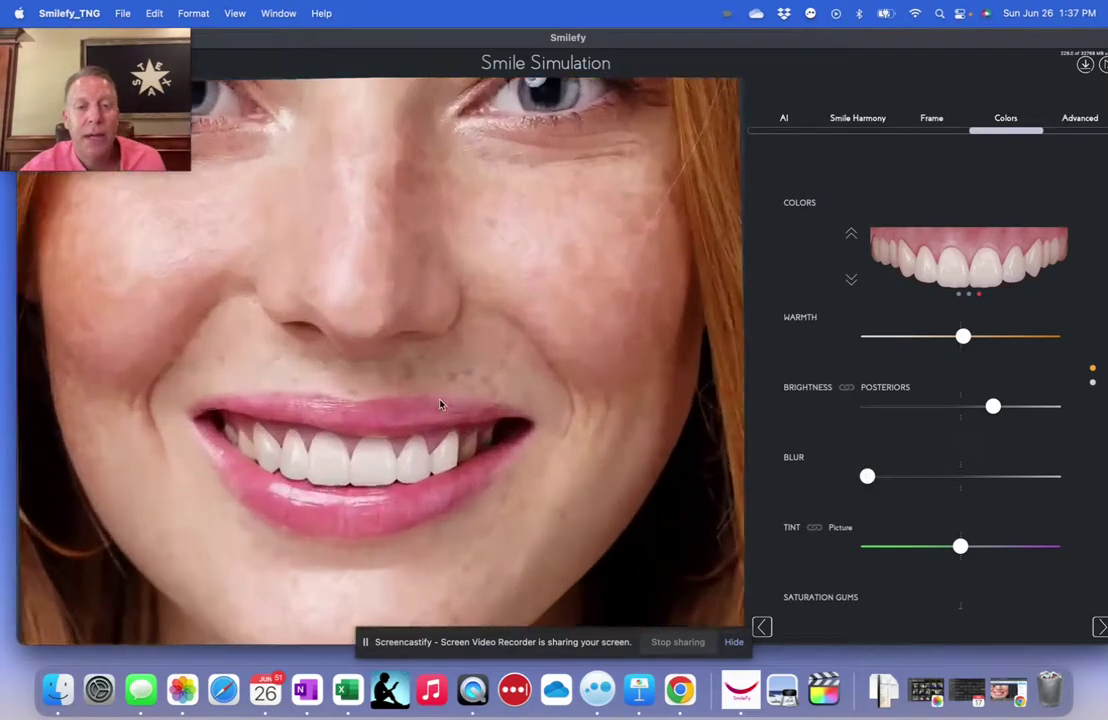
- Try a near-maximum blur on the teeth, bring it back to zero and check the whole face
left_click_drag(868, 477, 1044, 474)
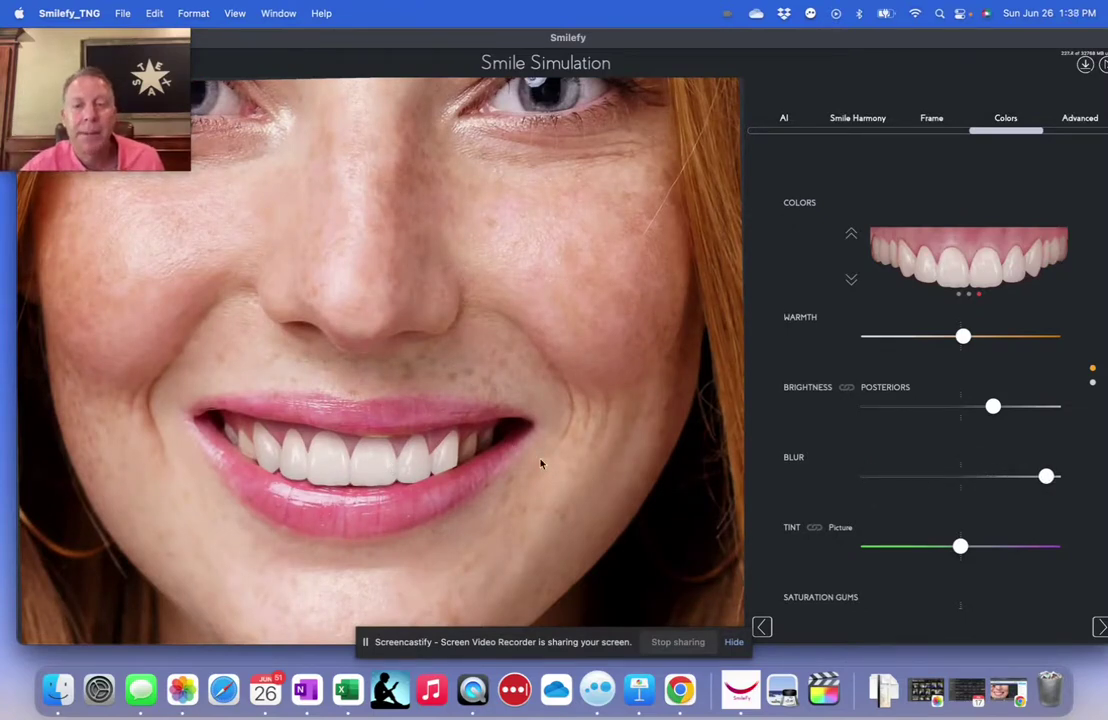
scroll(502, 449, "down", 1)
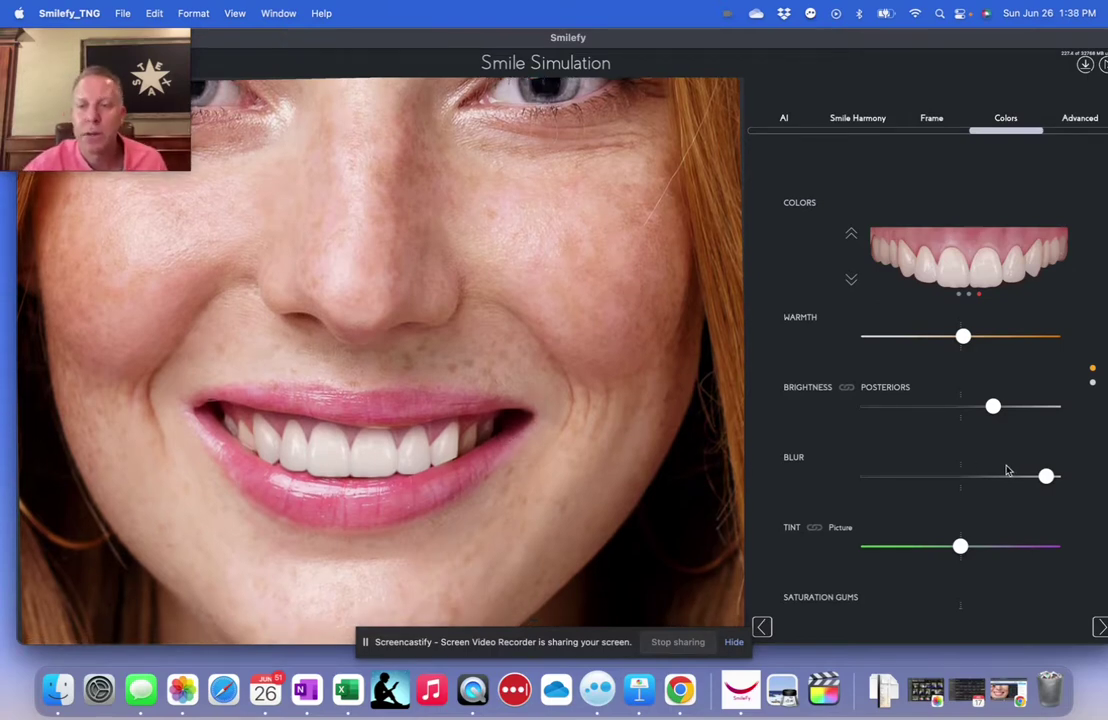
left_click_drag(1039, 478, 637, 388)
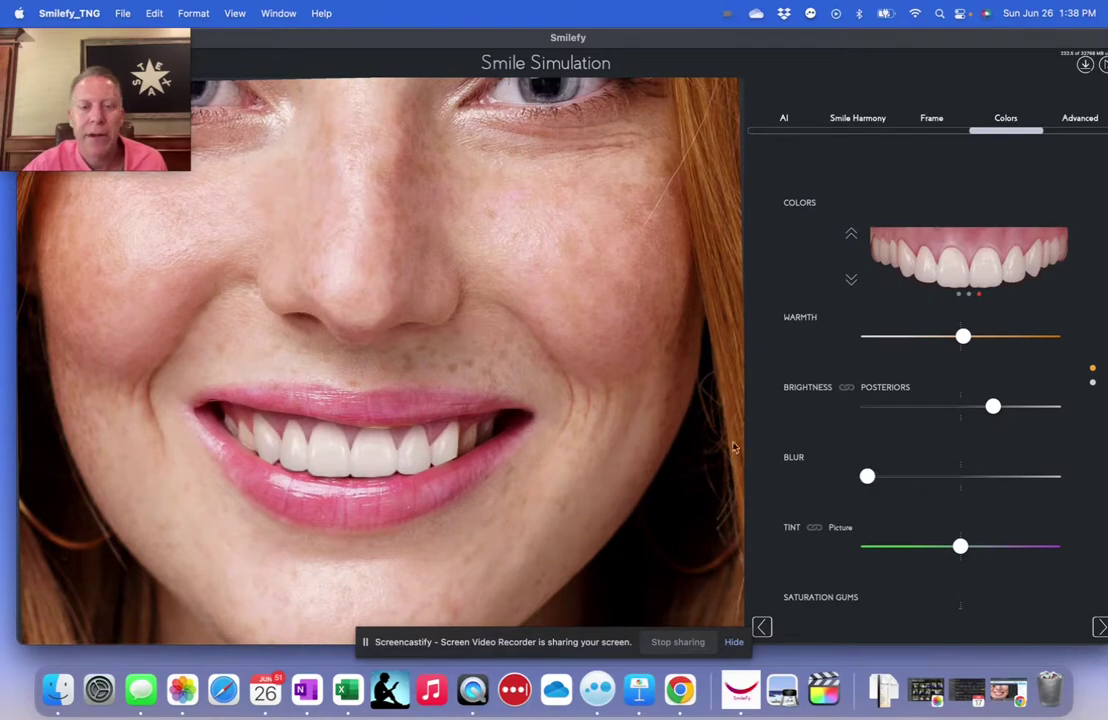
scroll(580, 399, "down", 3)
scroll(580, 399, "down", 5)
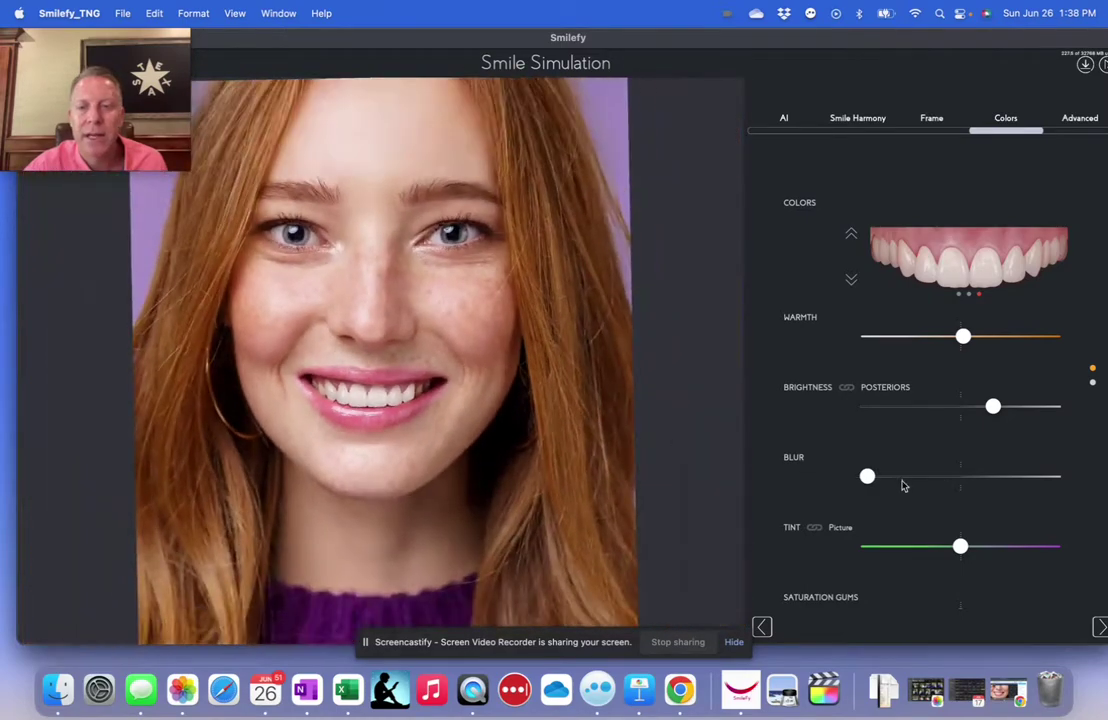
- Compare strong blur with no blur on the whole face, leaving the teeth with a slight blur
left_click(1026, 478)
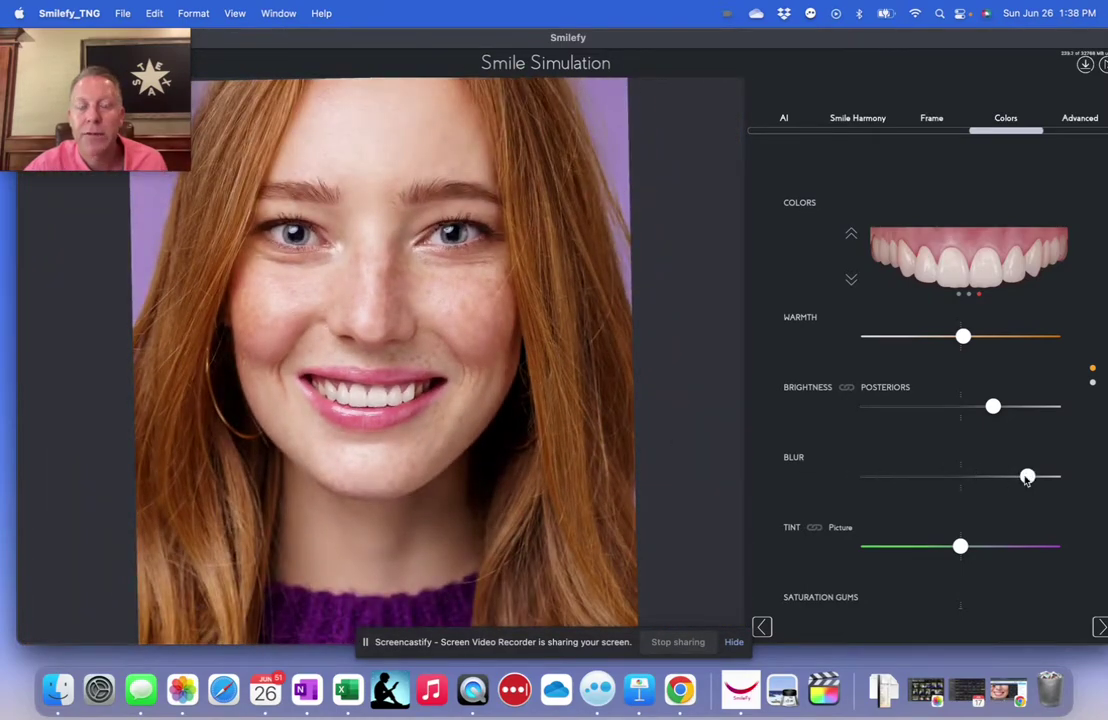
left_click_drag(982, 479, 786, 461)
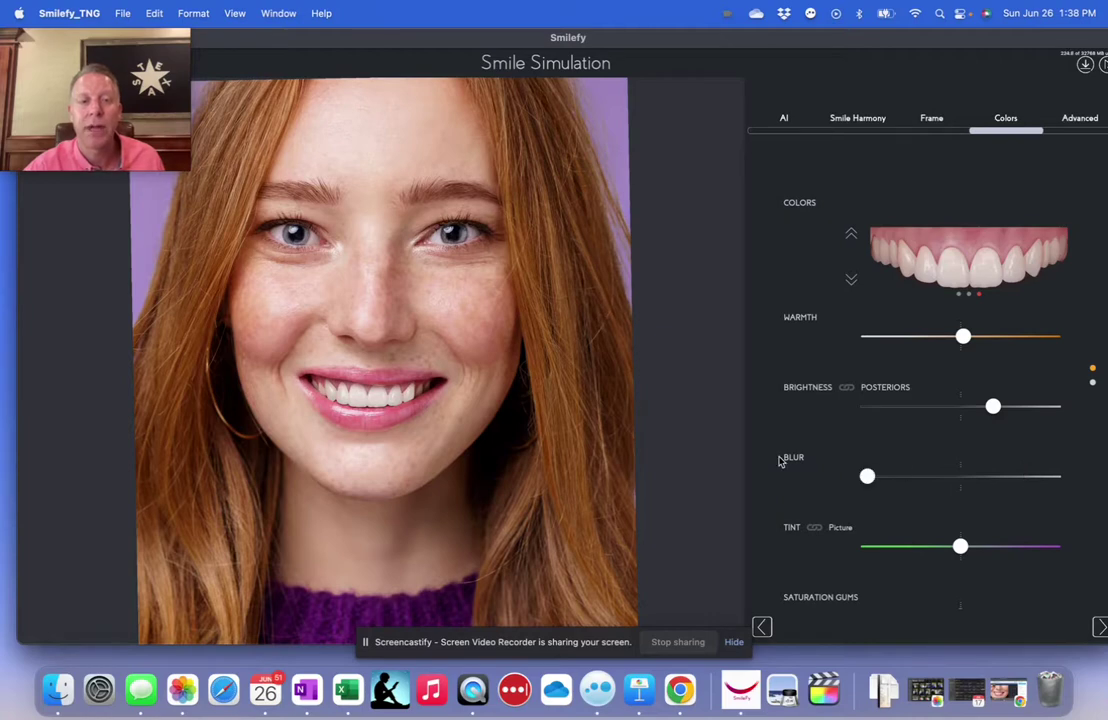
left_click(1001, 477)
left_click(899, 477)
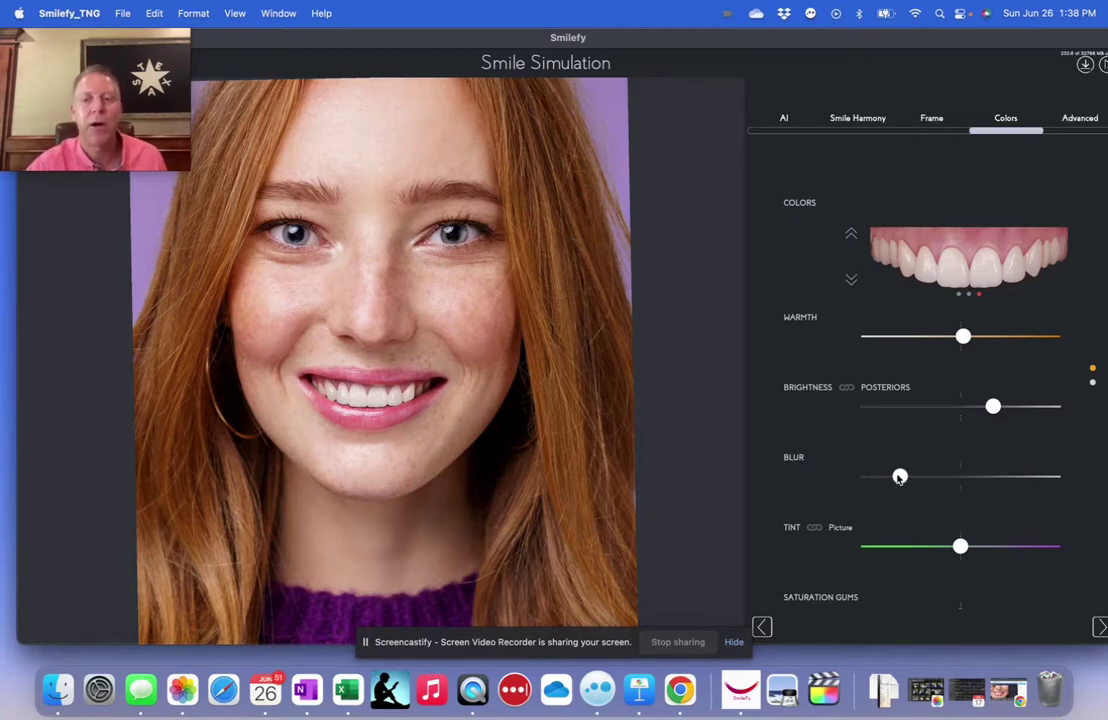
- Try the teeth's tint at its purple extreme and return it to the midpoint
scroll(921, 500, "down", 5)
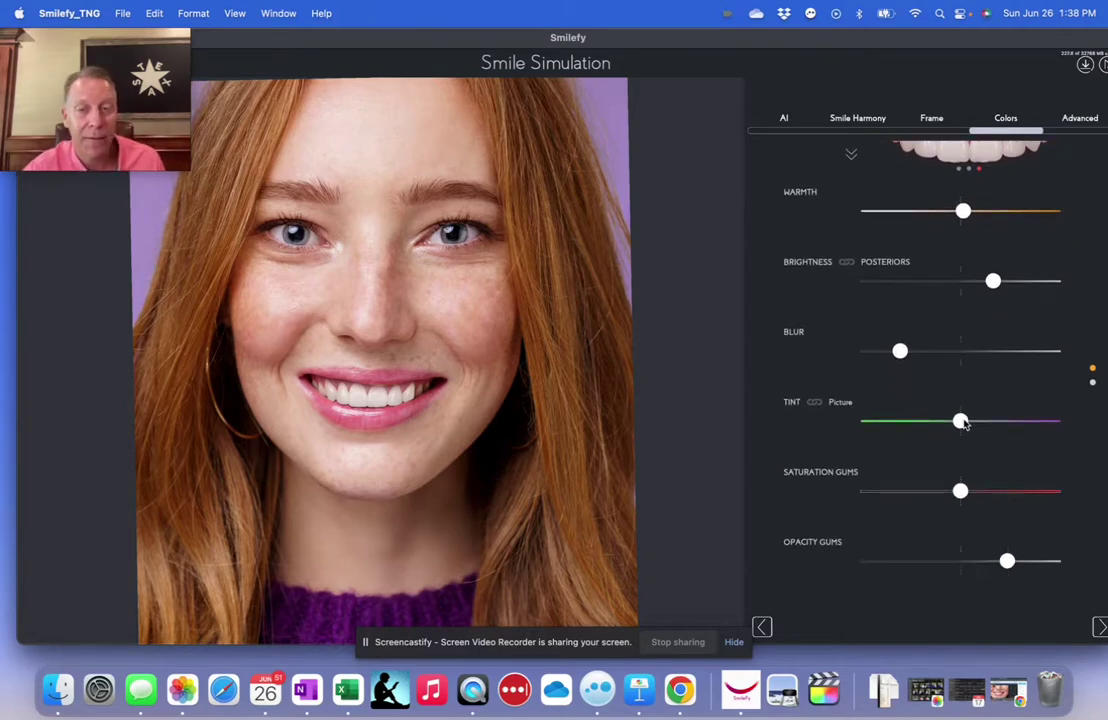
left_click_drag(944, 426, 1056, 424)
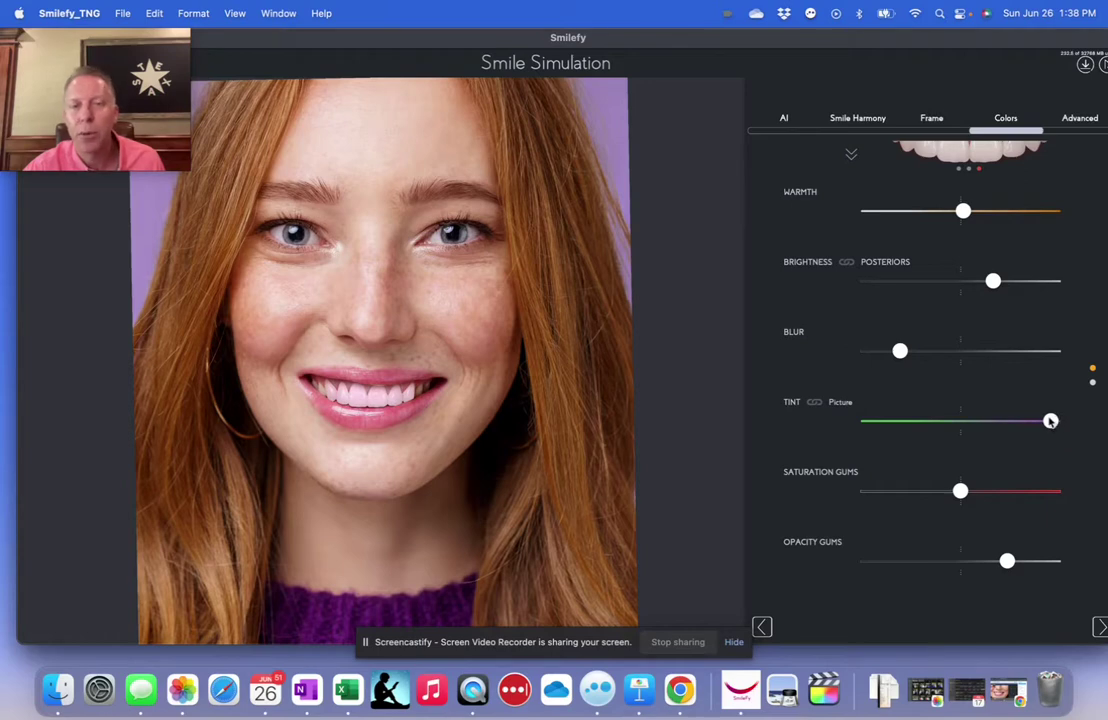
left_click_drag(982, 418, 963, 419)
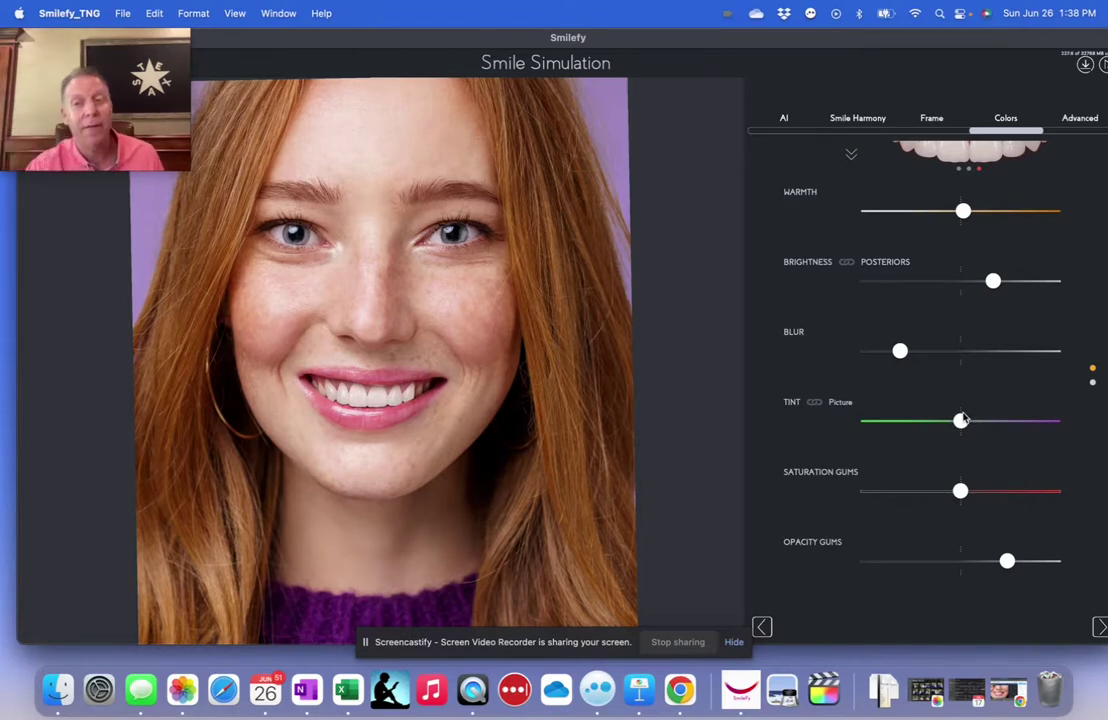
- Try linking the tint to the picture, unlink it and shift the tint slightly toward purple
left_click(814, 403)
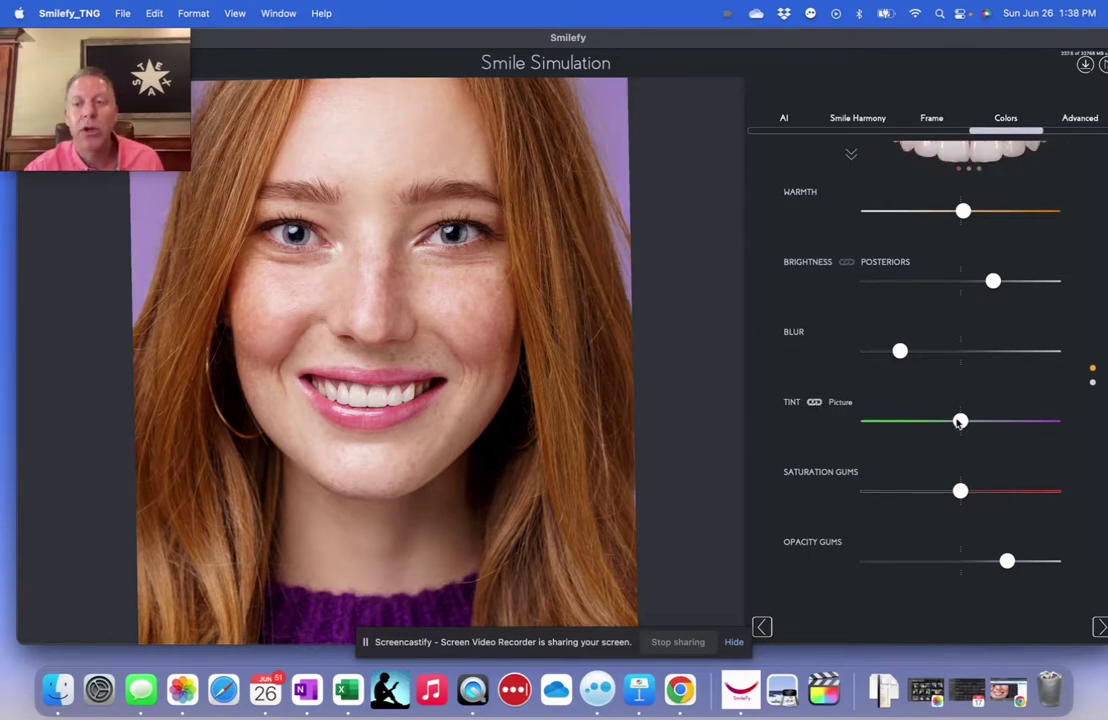
mouse_move(958, 421)
left_mouse_down()
mouse_move(866, 420)
mouse_move(1058, 420)
mouse_move(910, 421)
mouse_move(960, 420)
left_mouse_up()
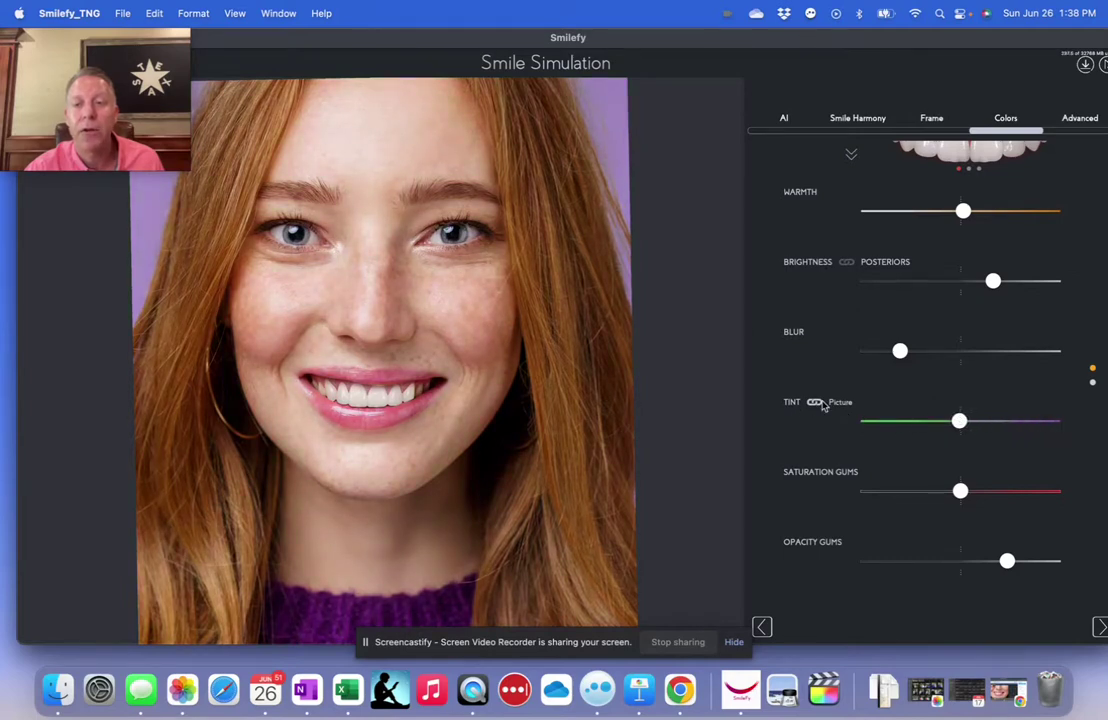
left_click_drag(940, 424, 973, 424)
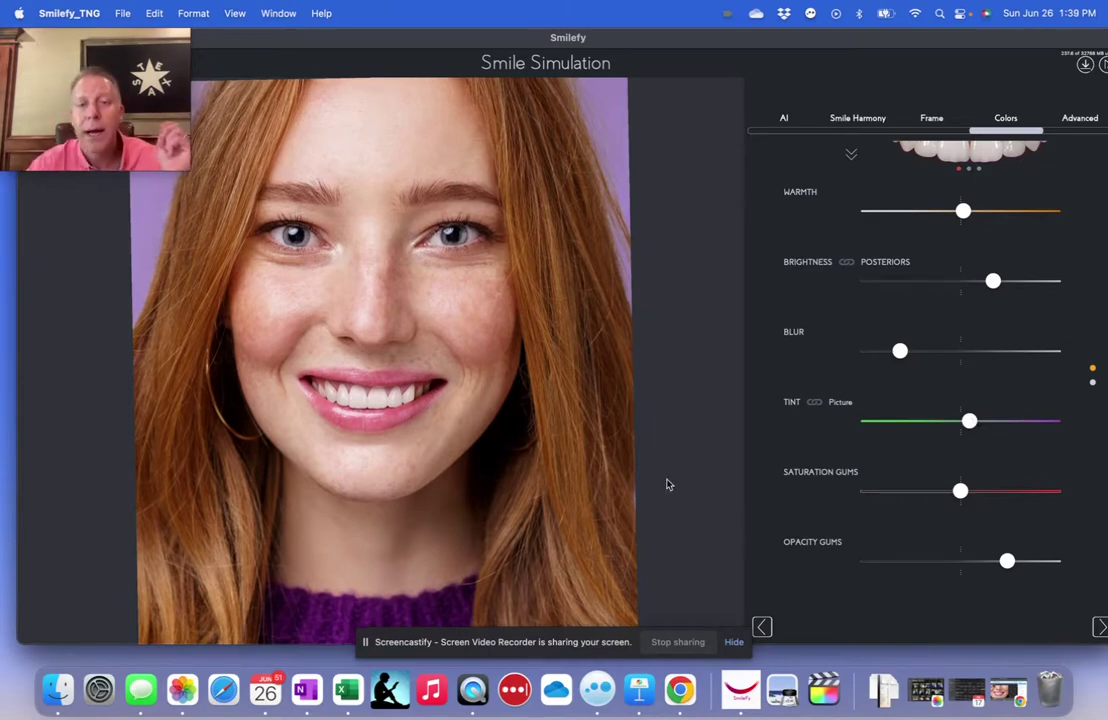
- Try the gums' opacity and saturation at their minimums while inspecting the smile up close
scroll(531, 424, "up", 2)
scroll(410, 490, "up", 5)
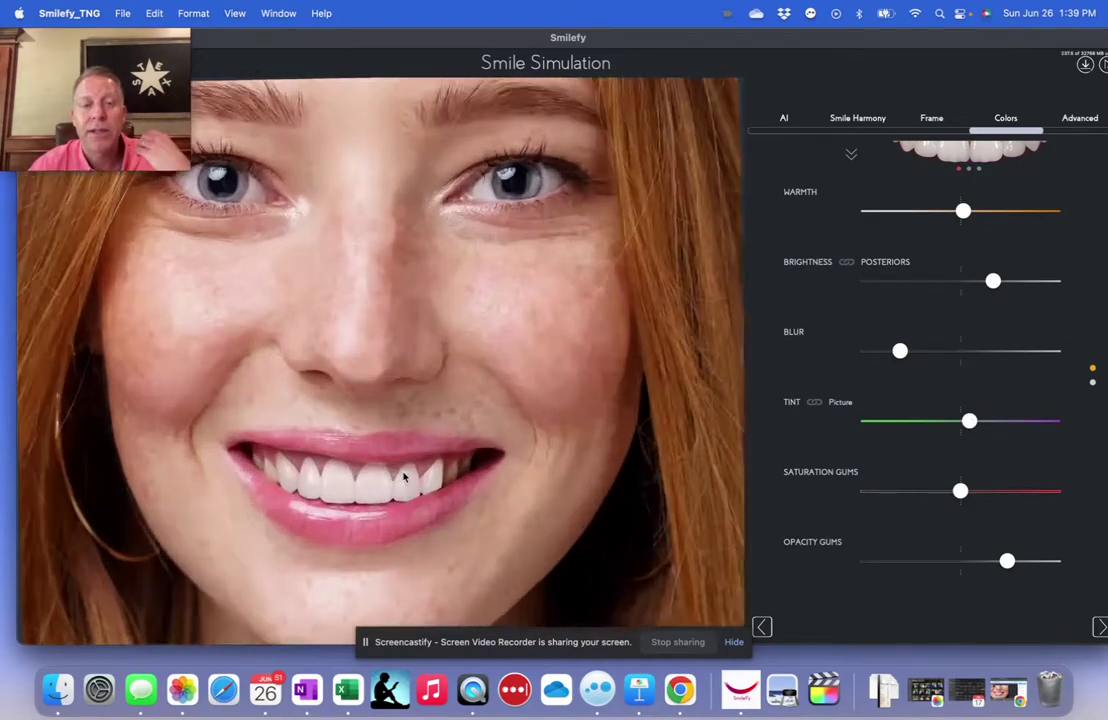
scroll(403, 465, "down", 5)
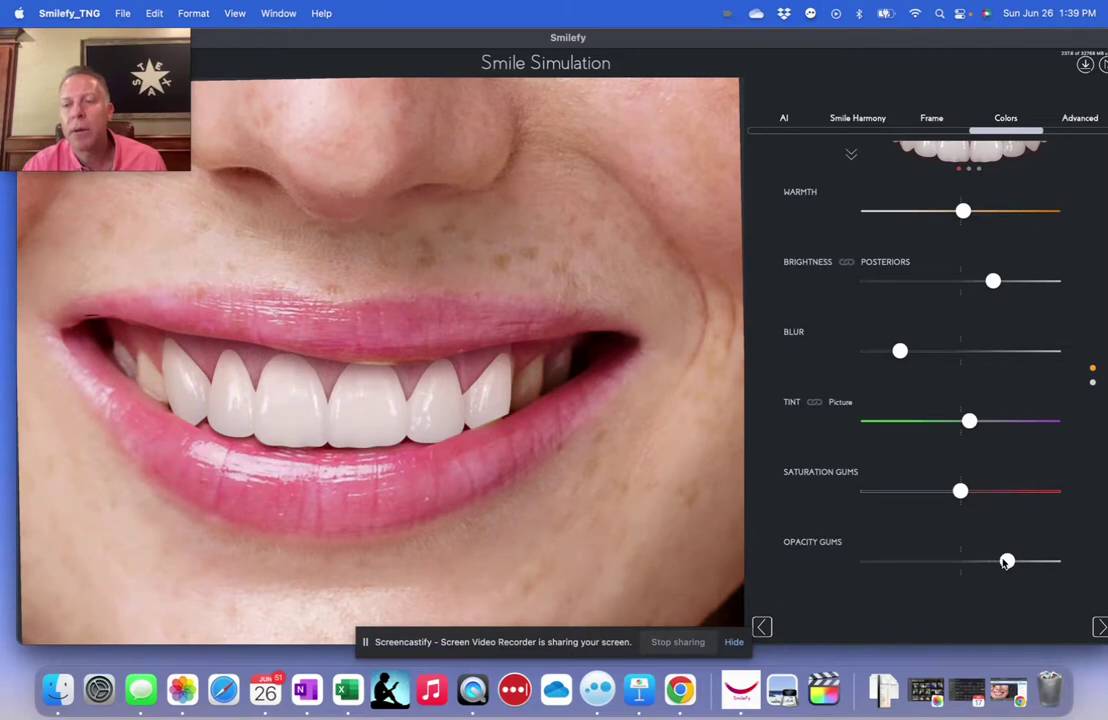
left_click_drag(1005, 562, 747, 575)
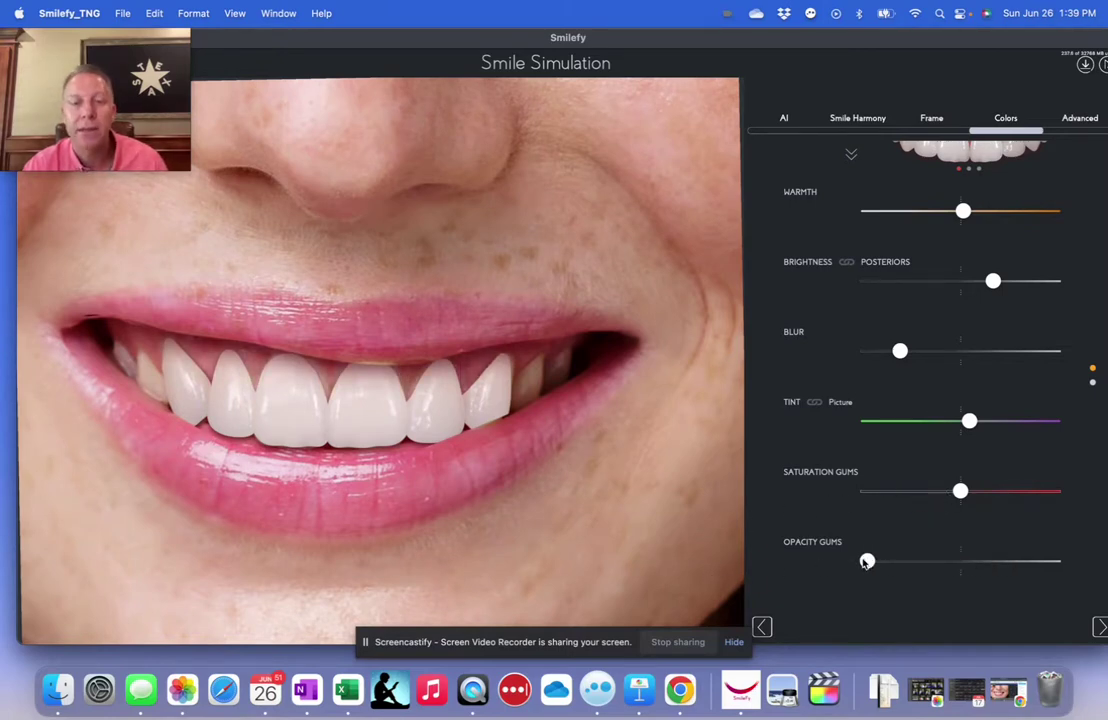
left_click_drag(960, 491, 857, 503)
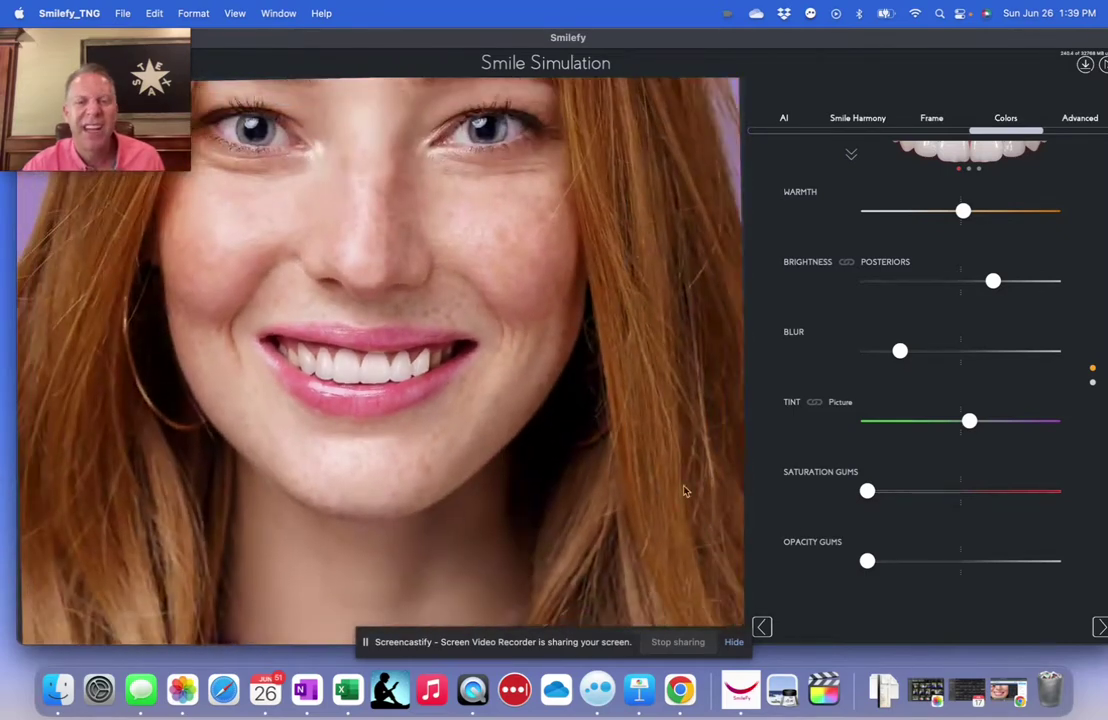
- Raise the gums' opacity to just above the midpoint and their saturation slightly above the midpoint
left_click_drag(867, 561, 963, 561)
left_click_drag(867, 491, 986, 497)
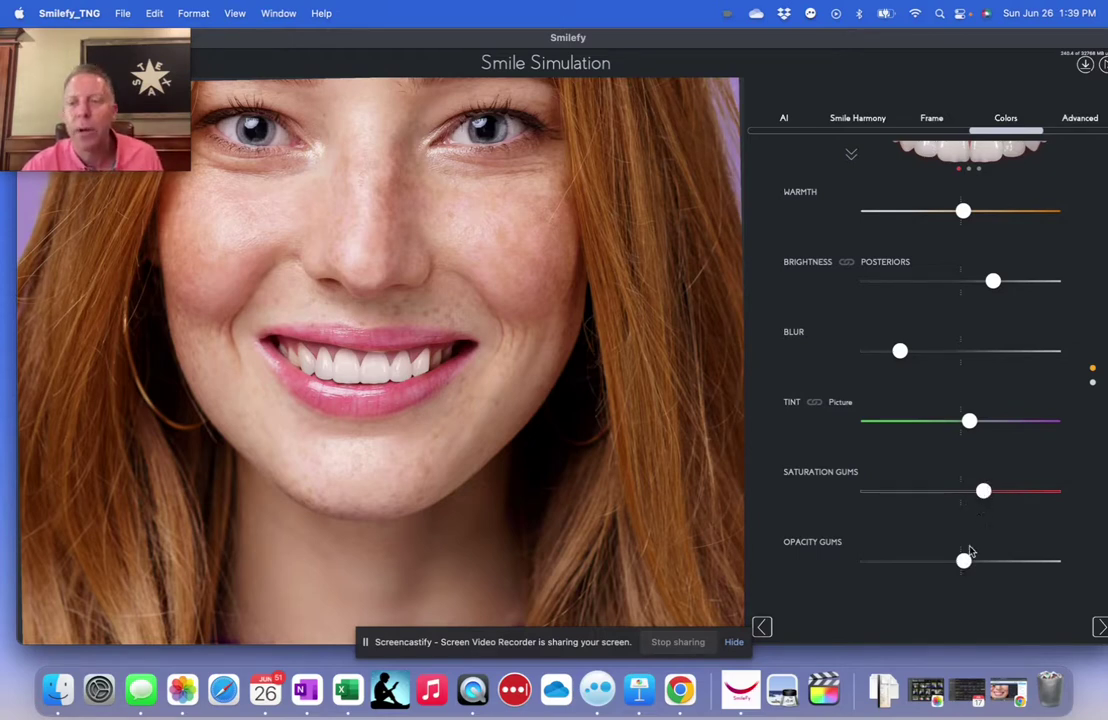
mouse_move(965, 561)
left_mouse_down()
mouse_move(984, 561)
mouse_move(885, 561)
mouse_move(973, 563)
left_mouse_up()
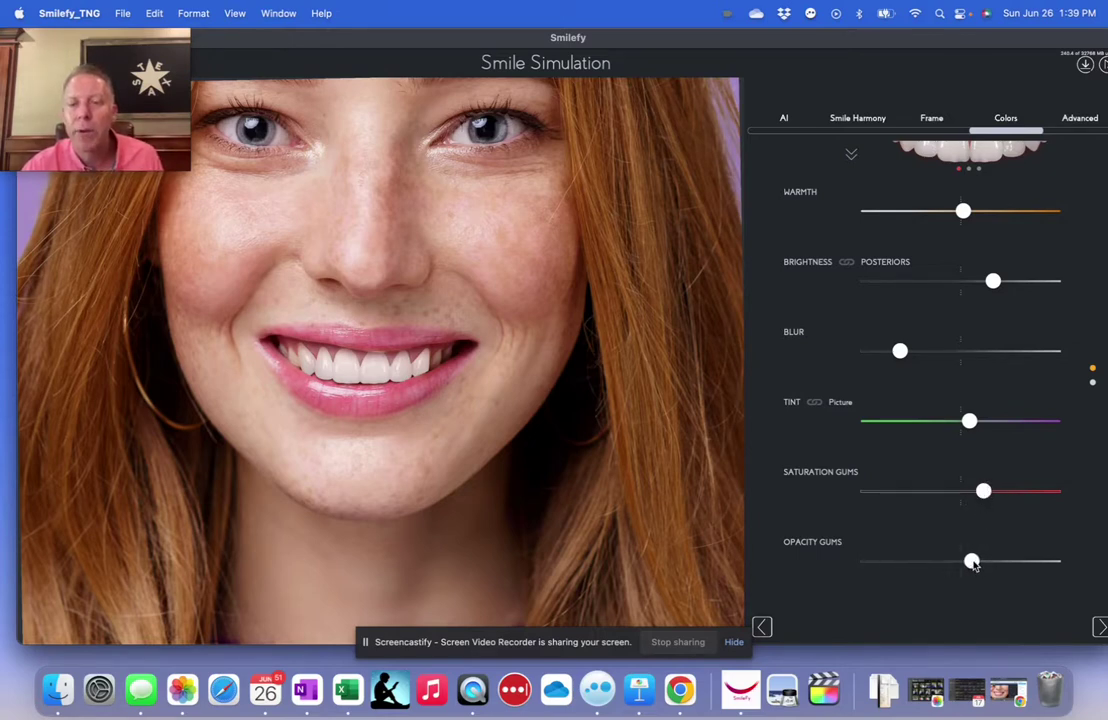
- Try the gums' opacity and saturation at their maximums on a close-up of the smile
scroll(295, 390, "up", 5)
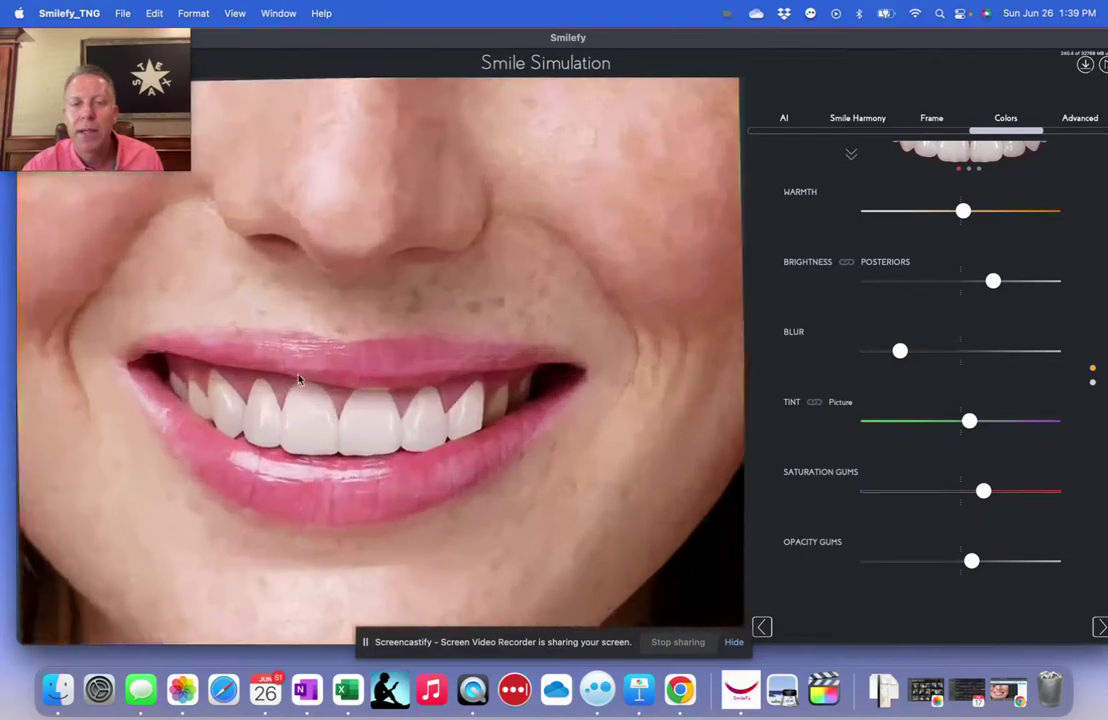
scroll(298, 380, "up", 2)
left_click_drag(972, 561, 1101, 571)
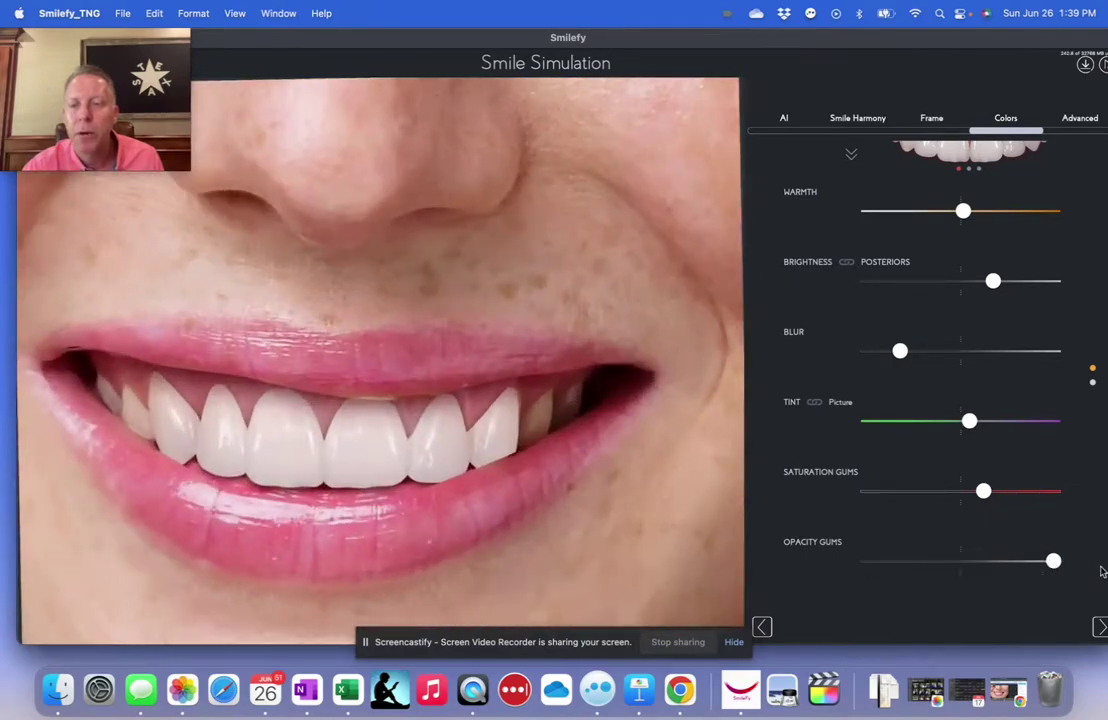
left_click_drag(984, 490, 1086, 498)
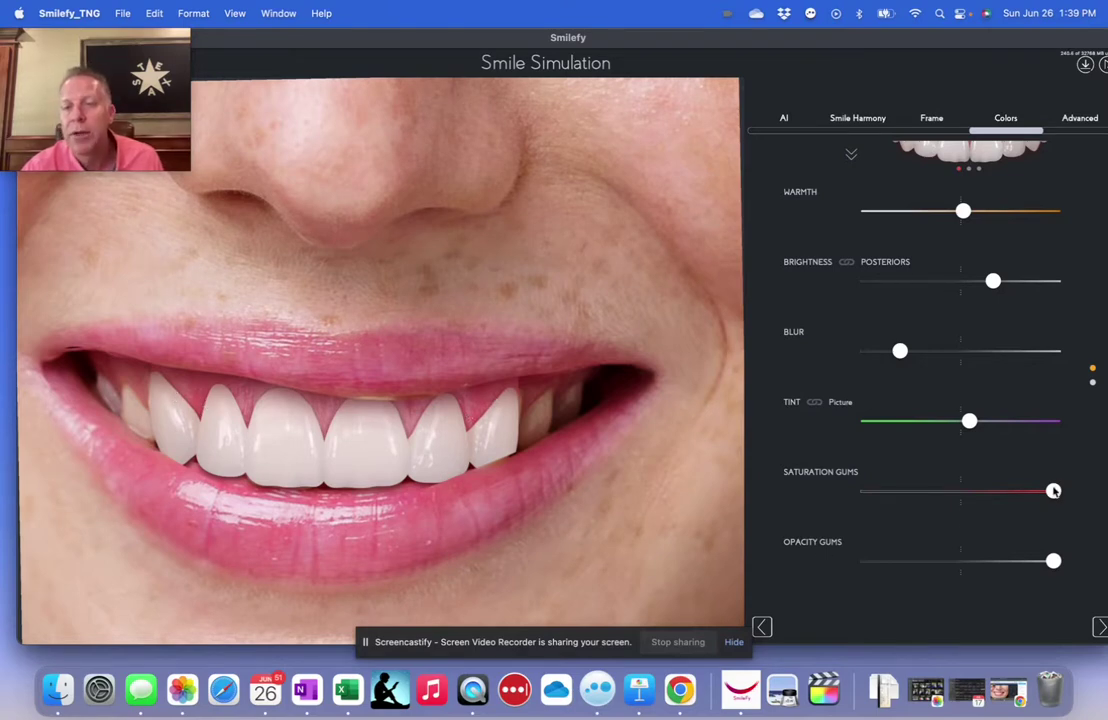
- Set the gum saturation close to its maximum and the gum opacity moderately above the midpoint, judging against the whole face
left_click_drag(1053, 491, 1011, 495)
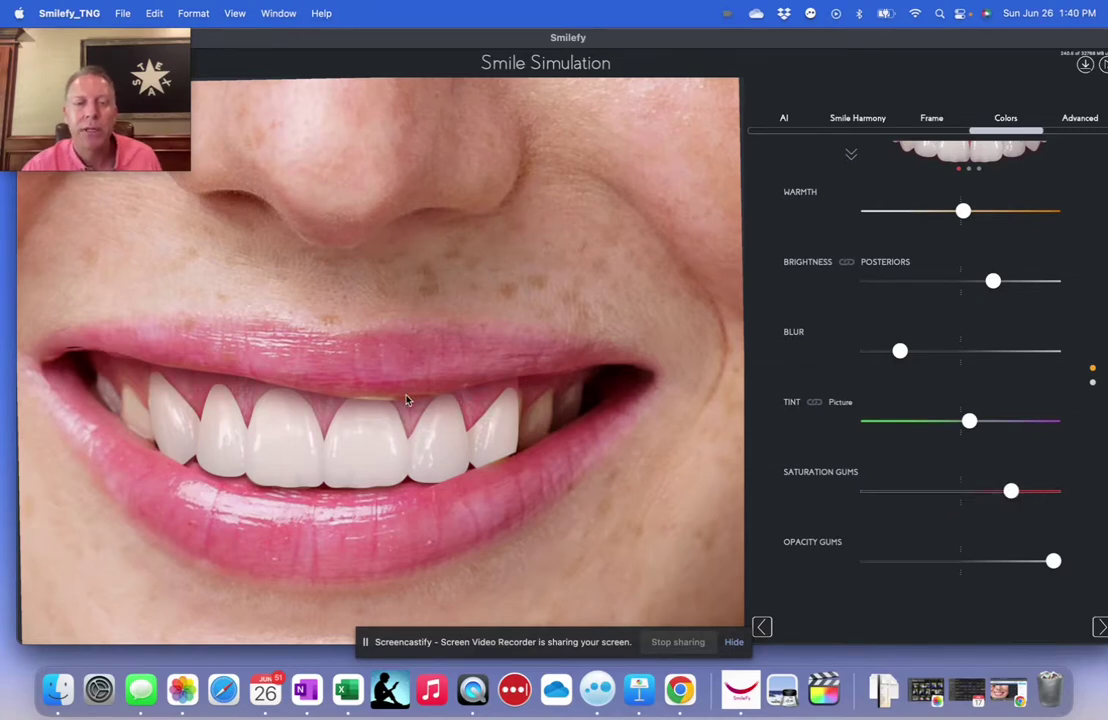
scroll(408, 398, "down", 5)
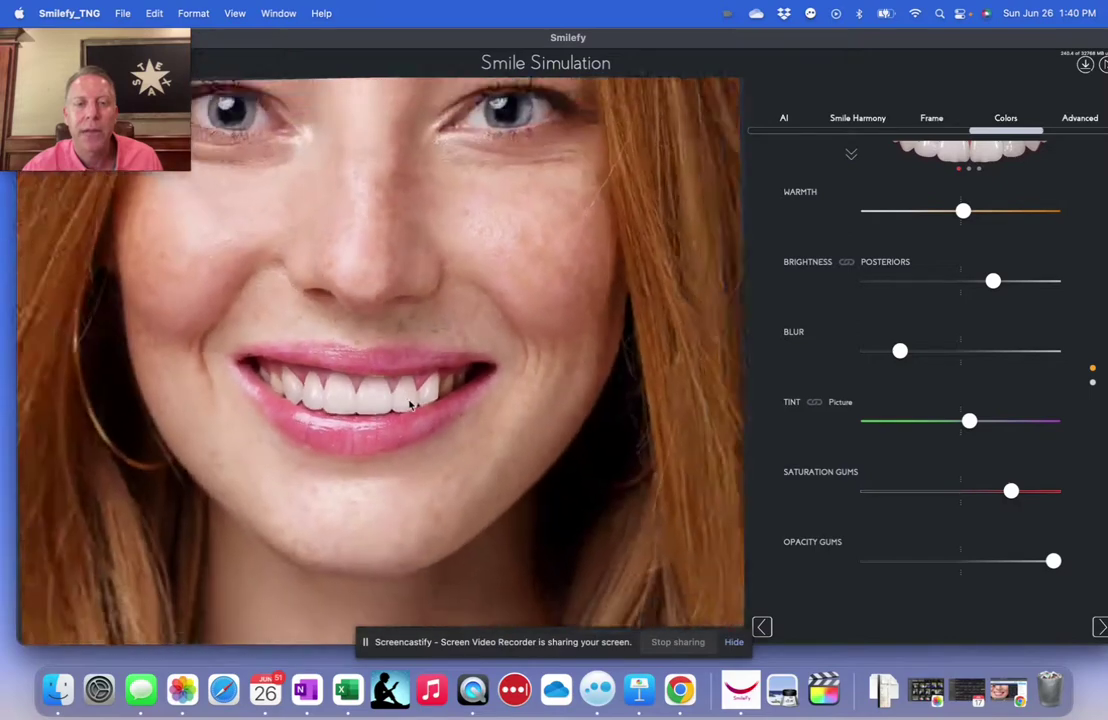
scroll(408, 398, "down", 3)
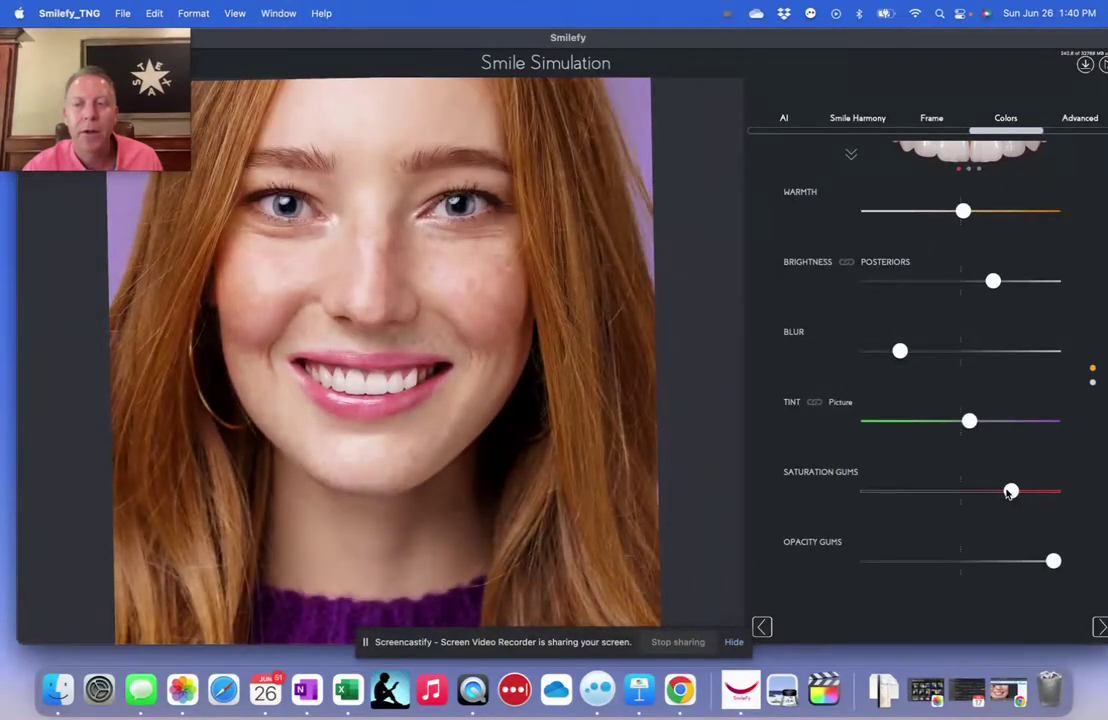
left_click_drag(1011, 491, 1037, 491)
left_click_drag(1053, 562, 996, 560)
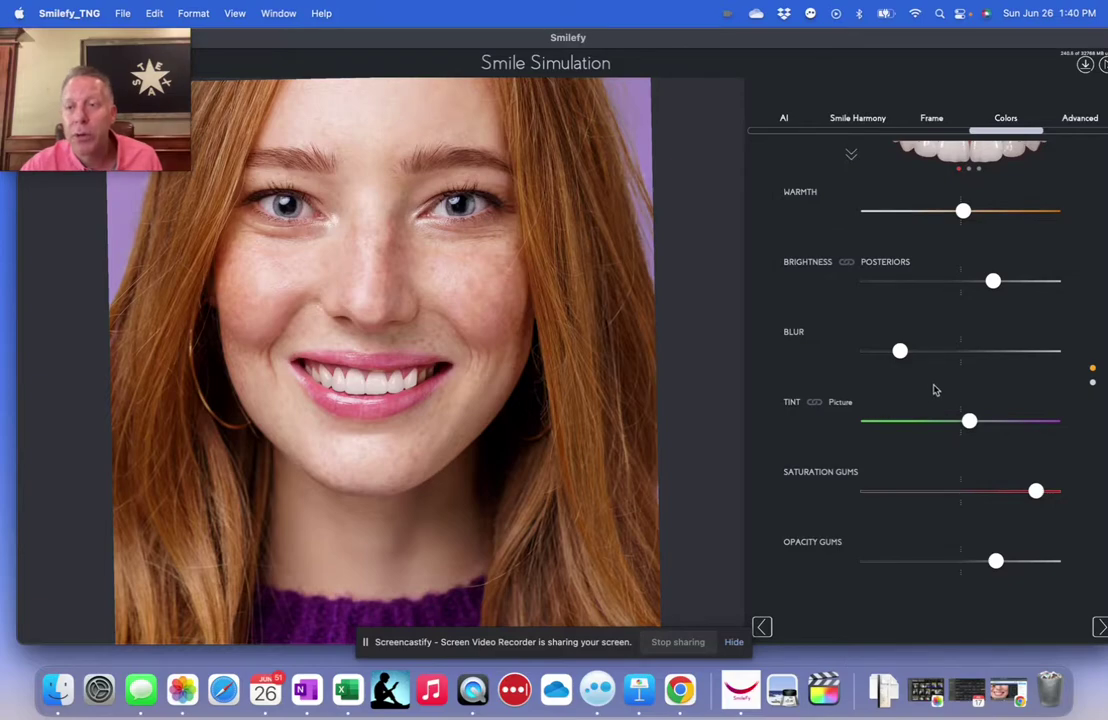
- Try the position shadow near its maximum on a close-up of the teeth, settling it slightly below the midpoint
scroll(930, 395, "down", 4)
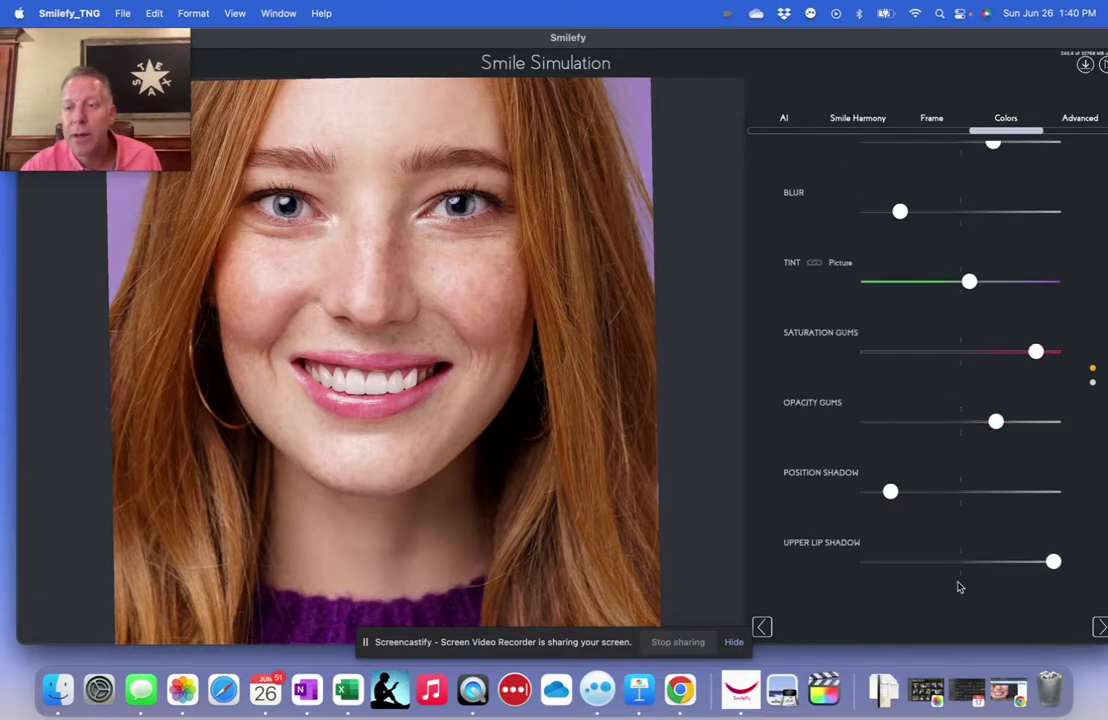
scroll(539, 425, "up", 5)
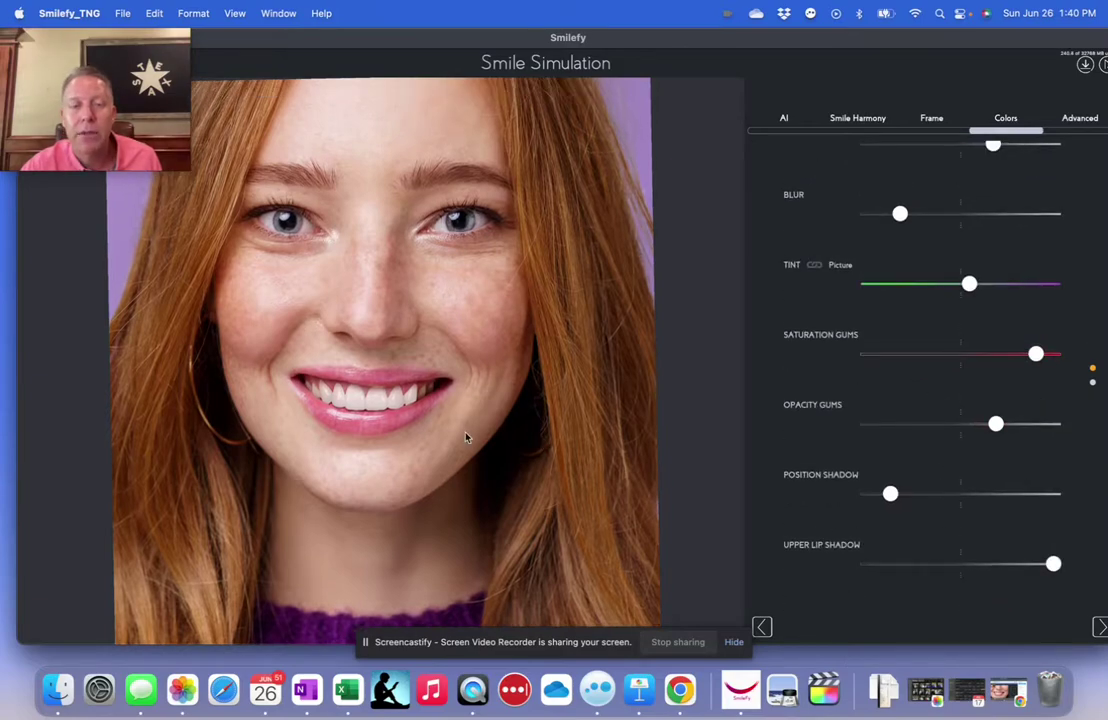
scroll(465, 425, "up", 3)
scroll(401, 440, "up", 3)
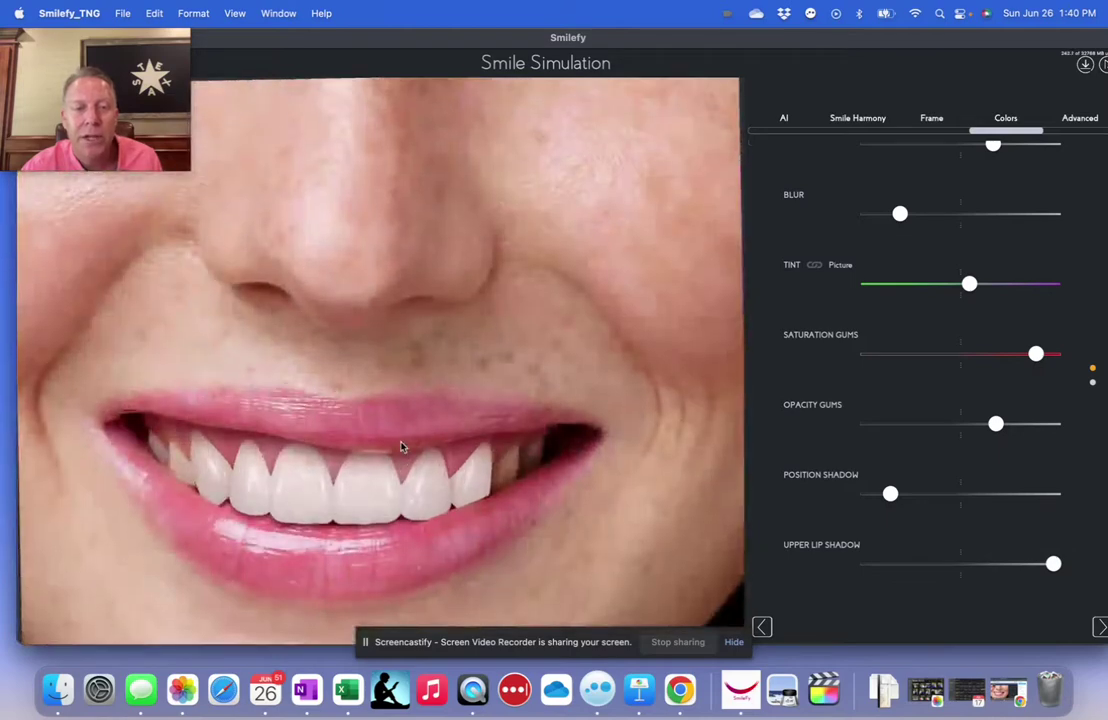
scroll(398, 440, "down", 3)
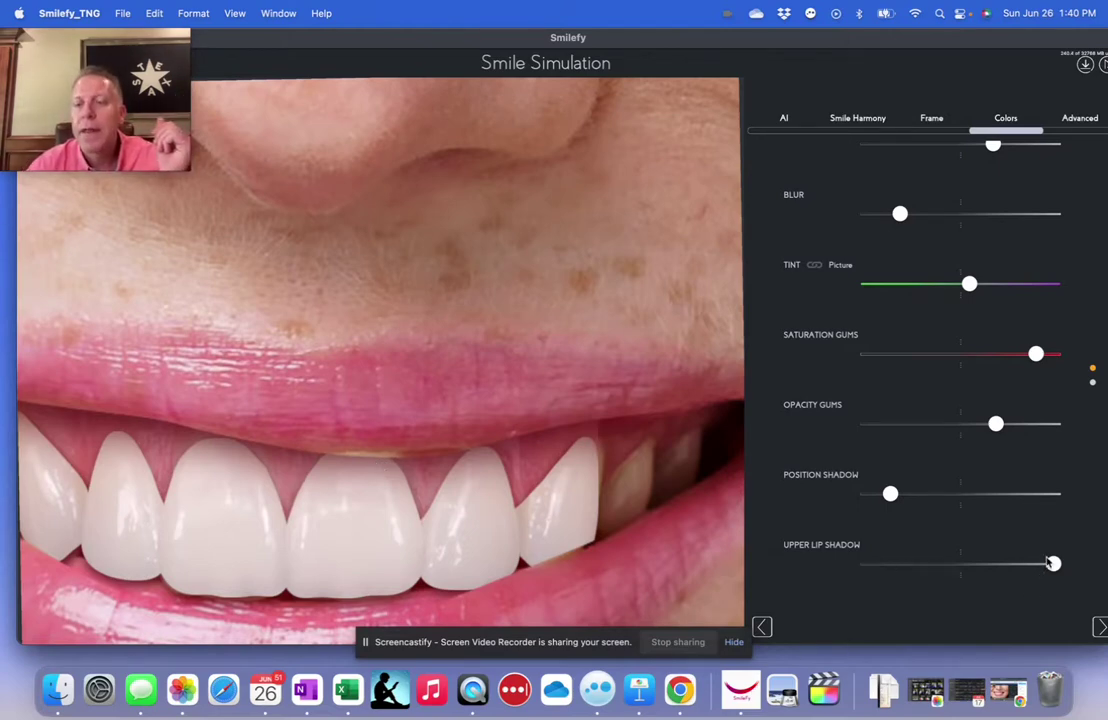
scroll(554, 391, "down", 5)
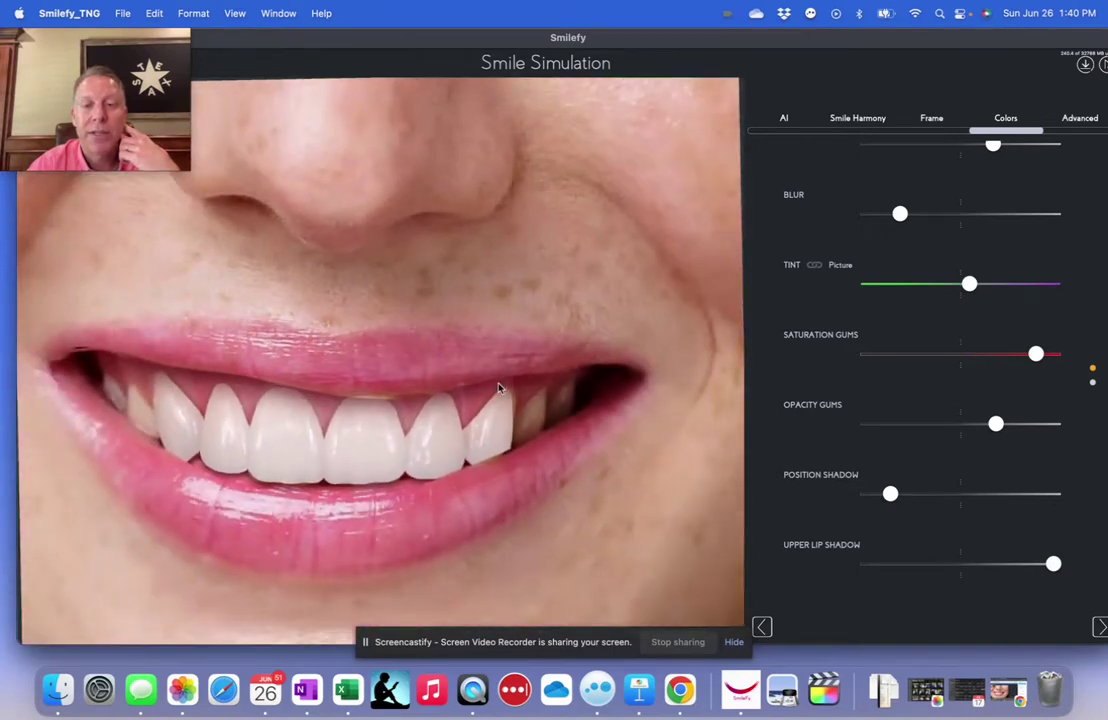
left_click_drag(897, 498, 1039, 507)
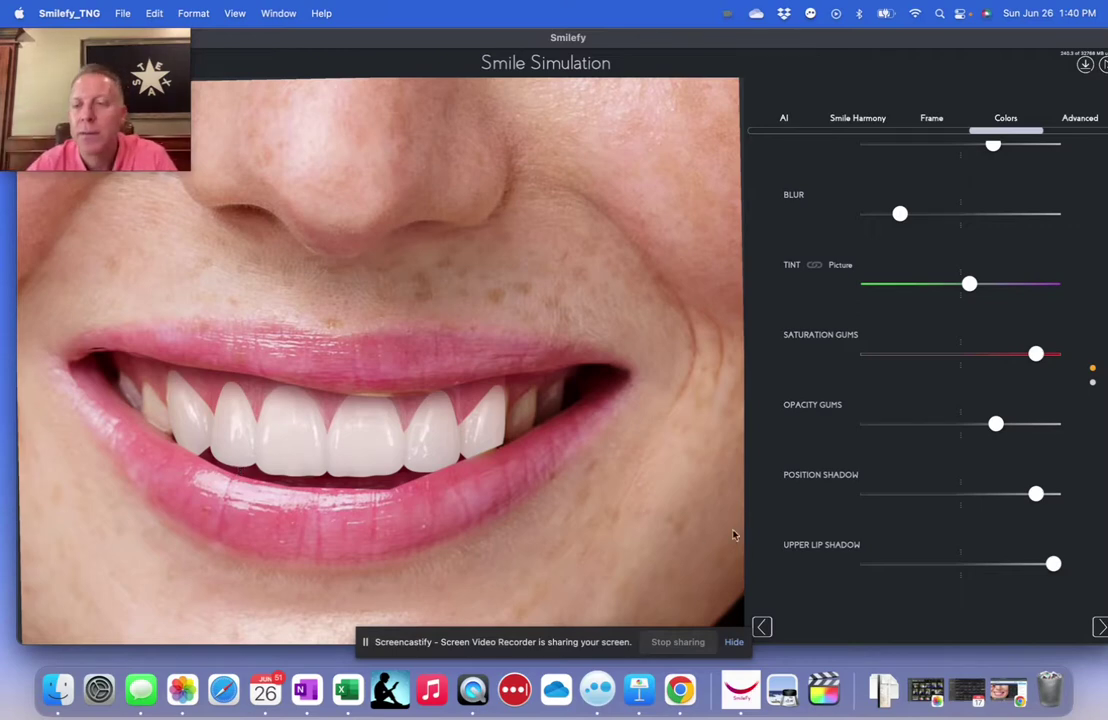
left_click_drag(1043, 498, 937, 503)
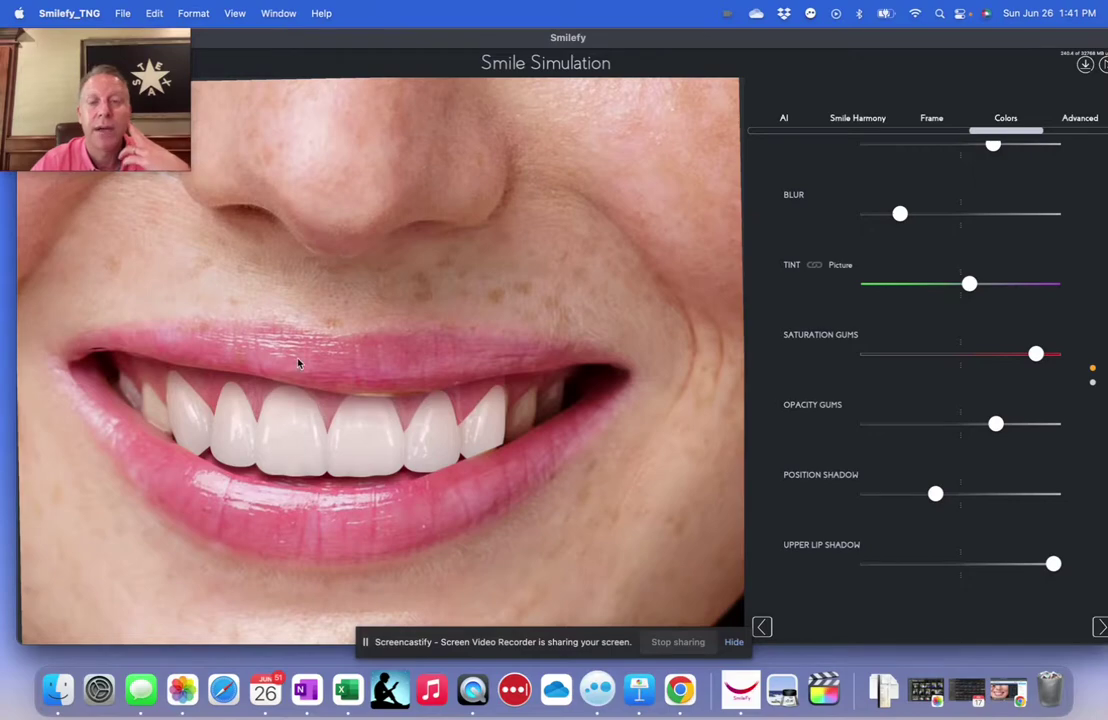
- Reduce the upper lip shadow to its minimum while viewing the whole face
scroll(300, 362, "down", 2)
scroll(467, 382, "down", 6)
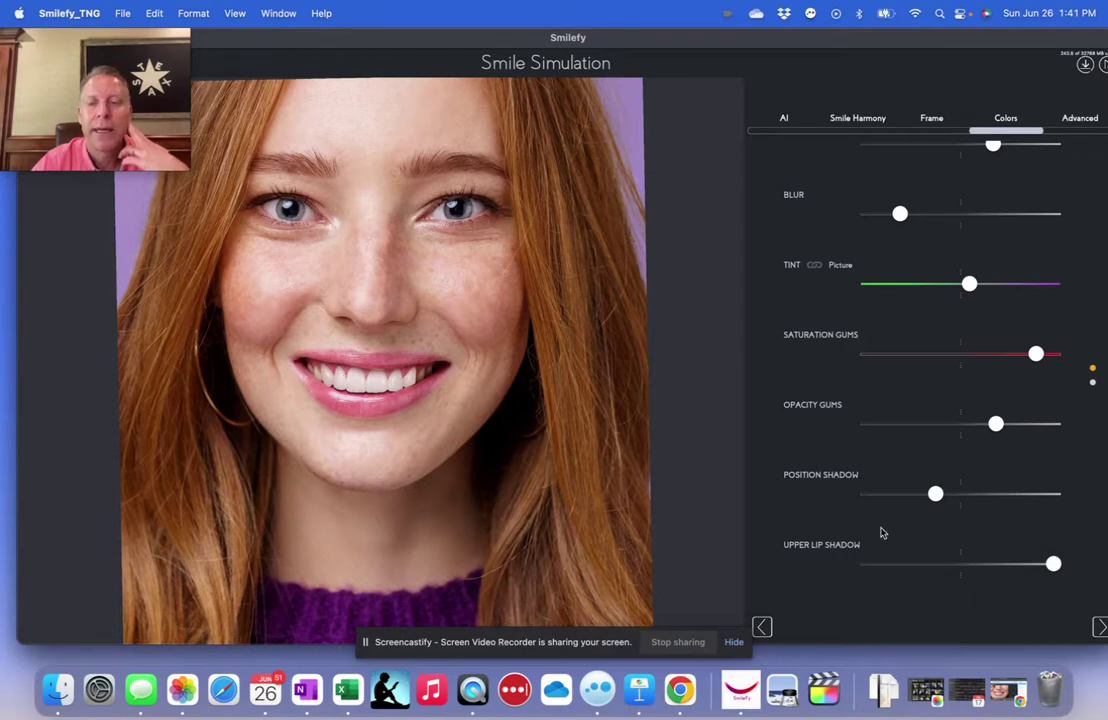
left_click_drag(1053, 566, 867, 566)
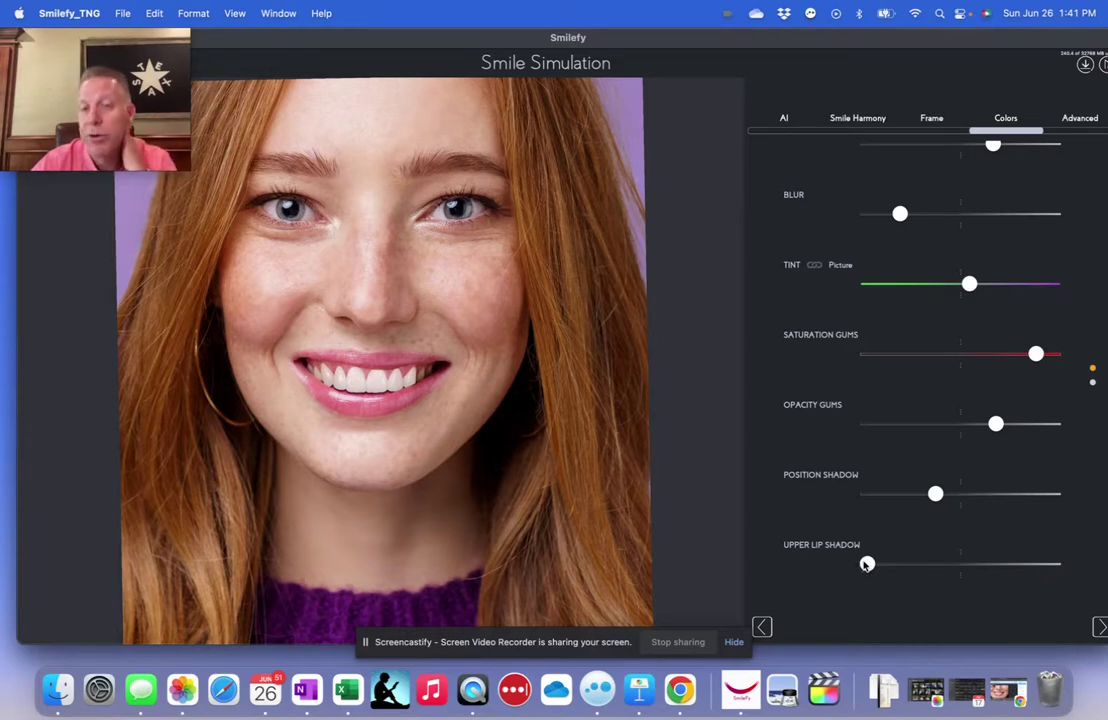
- Try the upper lip shadow at both extremes on a close-up of the smile, settling it slightly below its maximum
left_click_drag(866, 565, 1090, 570)
scroll(373, 425, "up", 2)
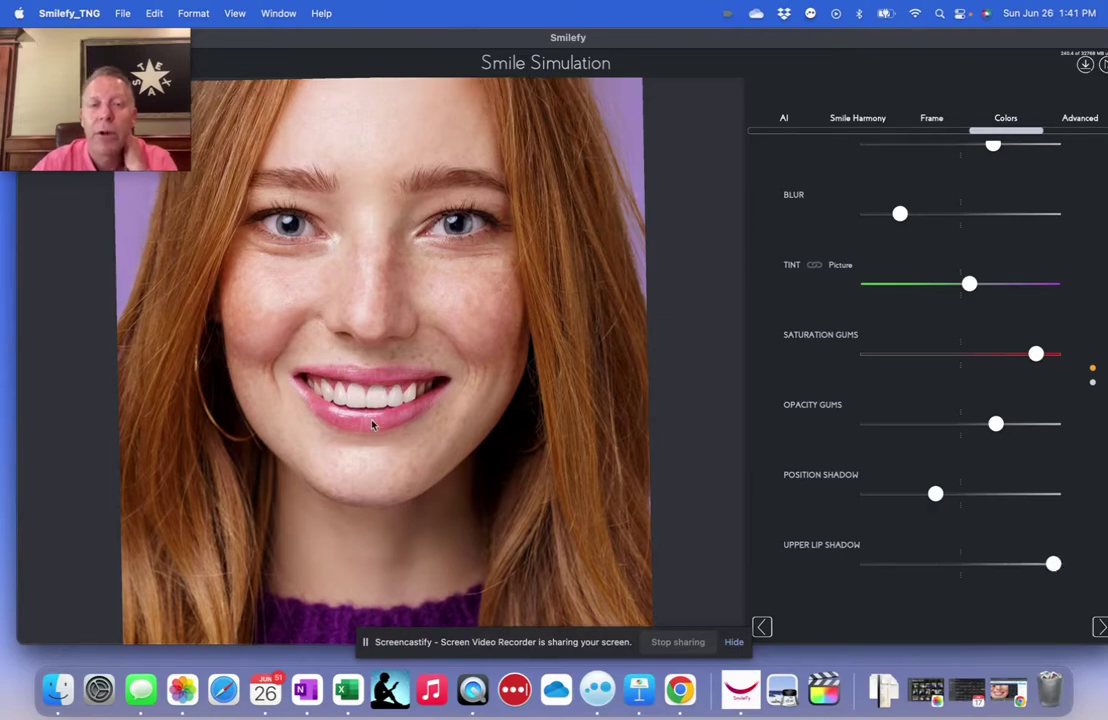
scroll(373, 418, "up", 5)
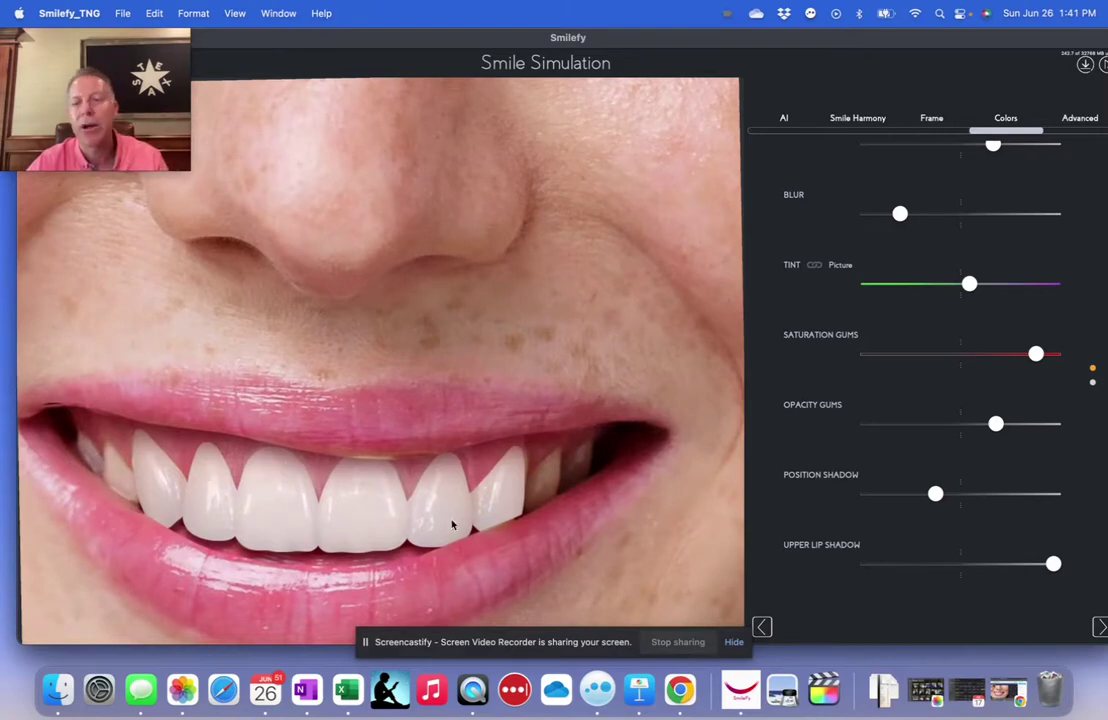
left_click_drag(1053, 564, 777, 566)
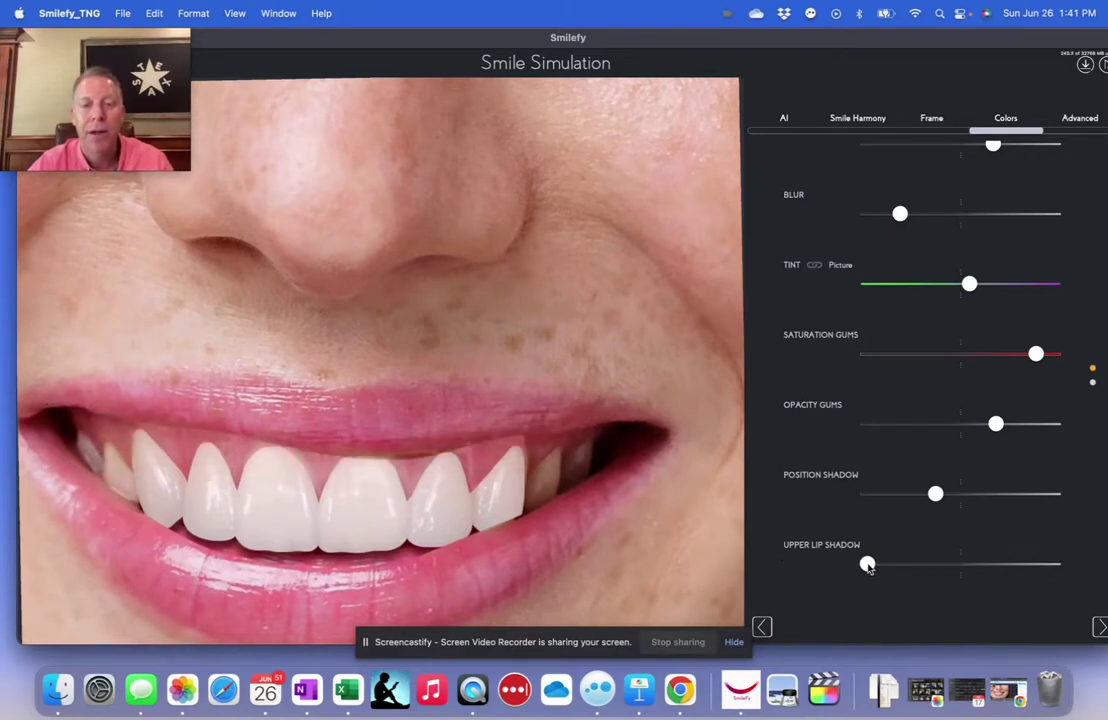
left_click_drag(866, 564, 1034, 566)
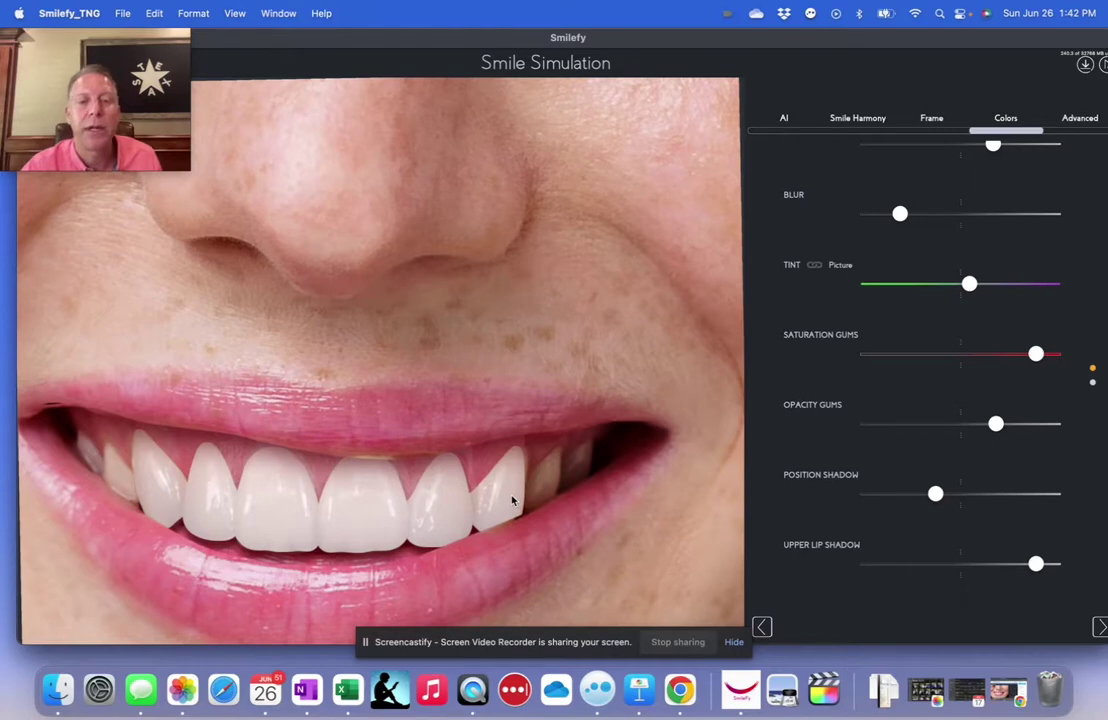
- Link the brightness to the posteriors, try lower brightness levels, and set it moderately above the midpoint
scroll(814, 443, "up", 3)
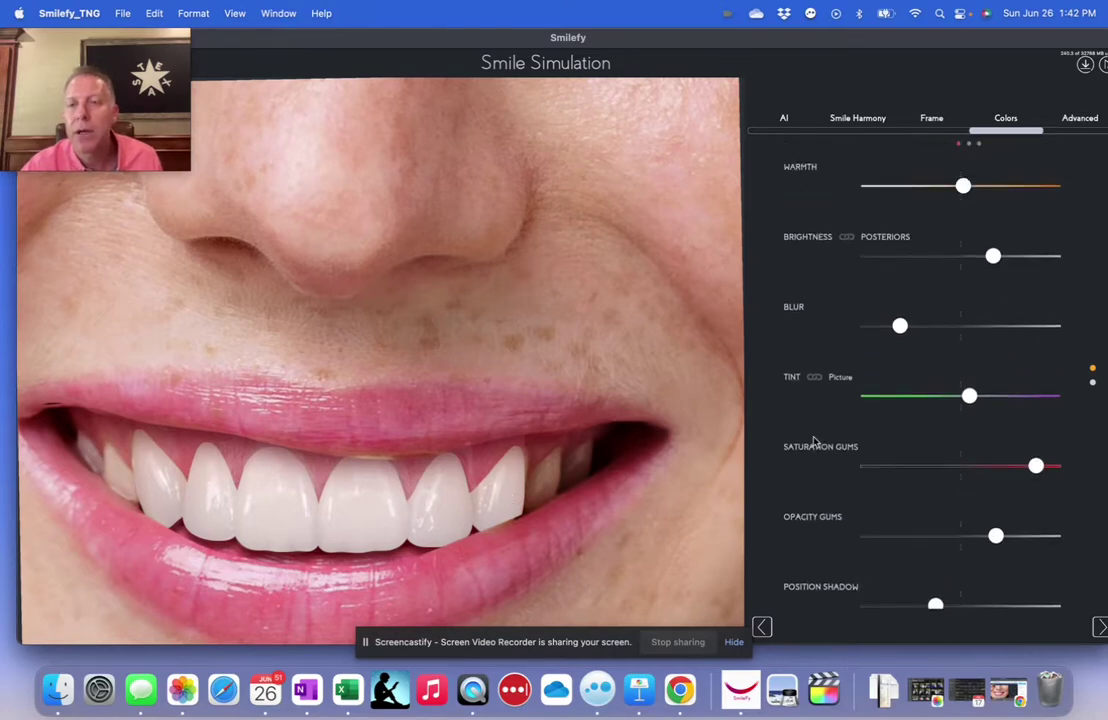
scroll(816, 440, "up", 2)
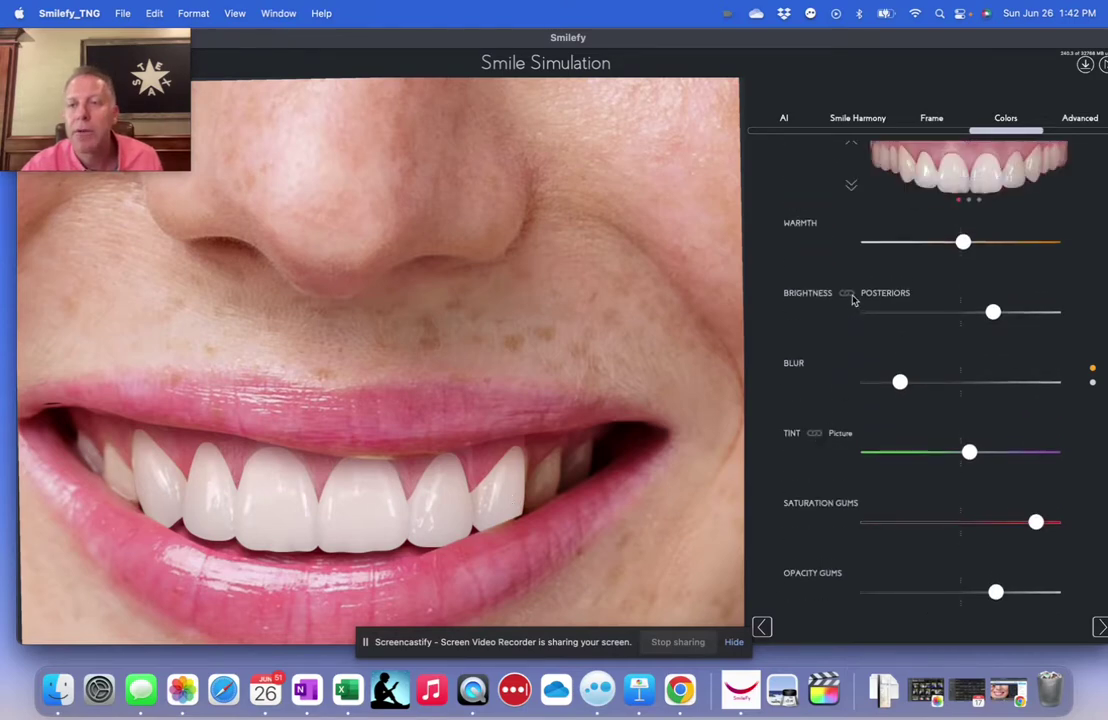
left_click(847, 294)
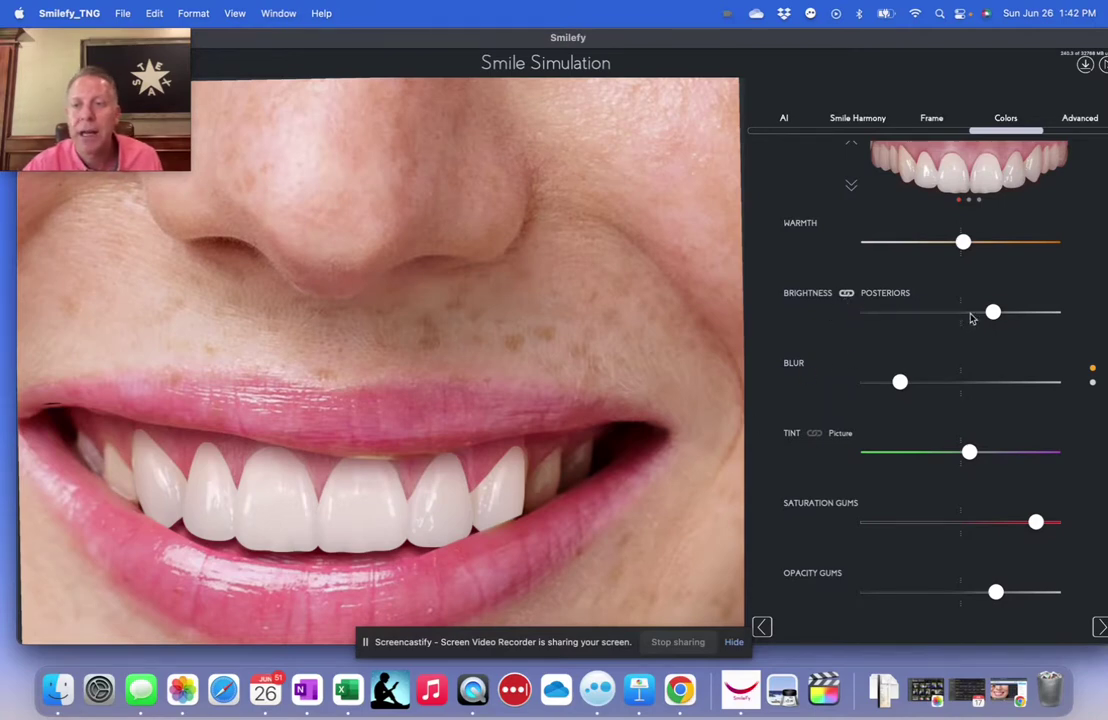
left_click_drag(992, 313, 866, 318)
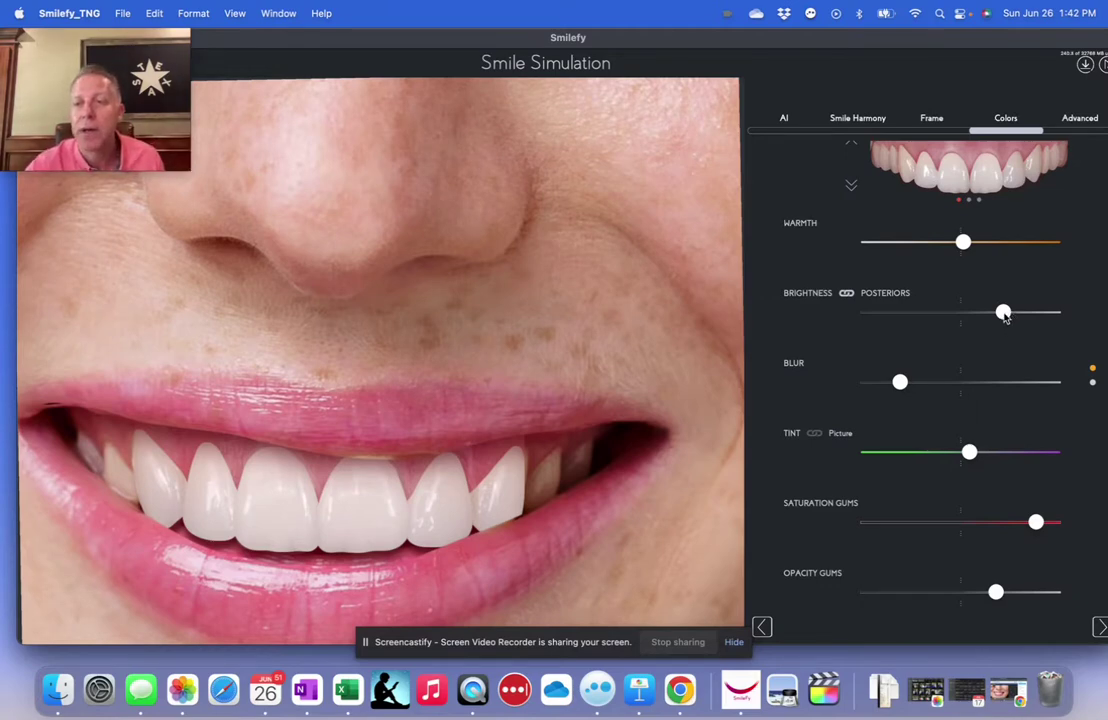
left_click(928, 313)
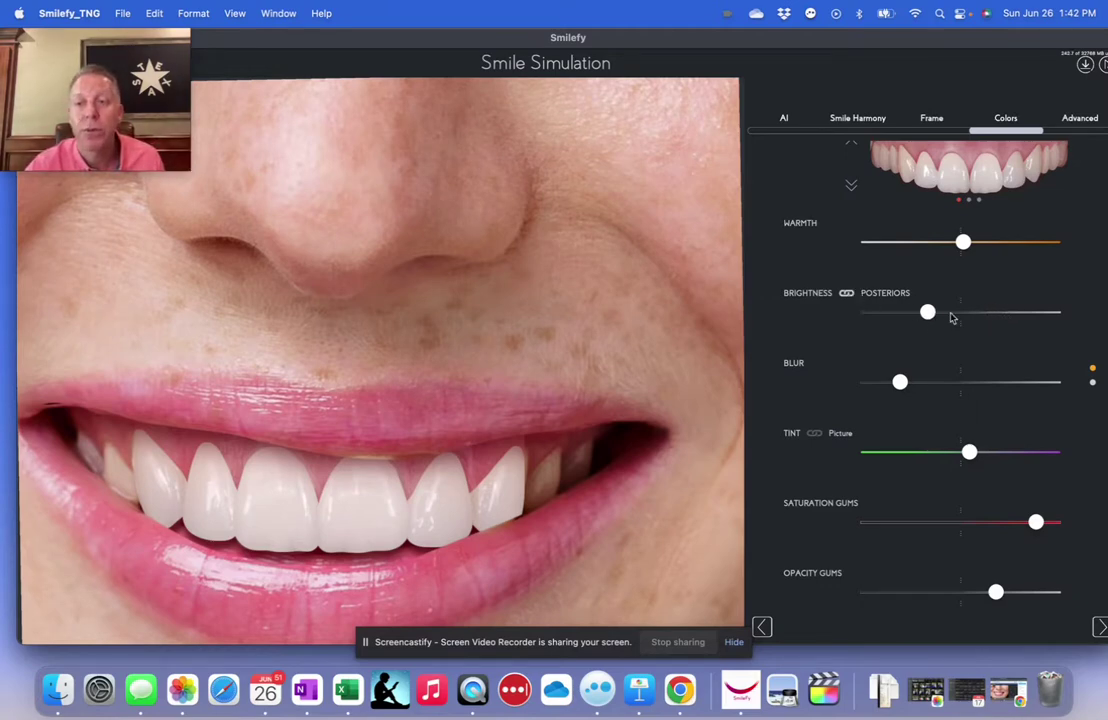
left_click_drag(927, 313, 1006, 317)
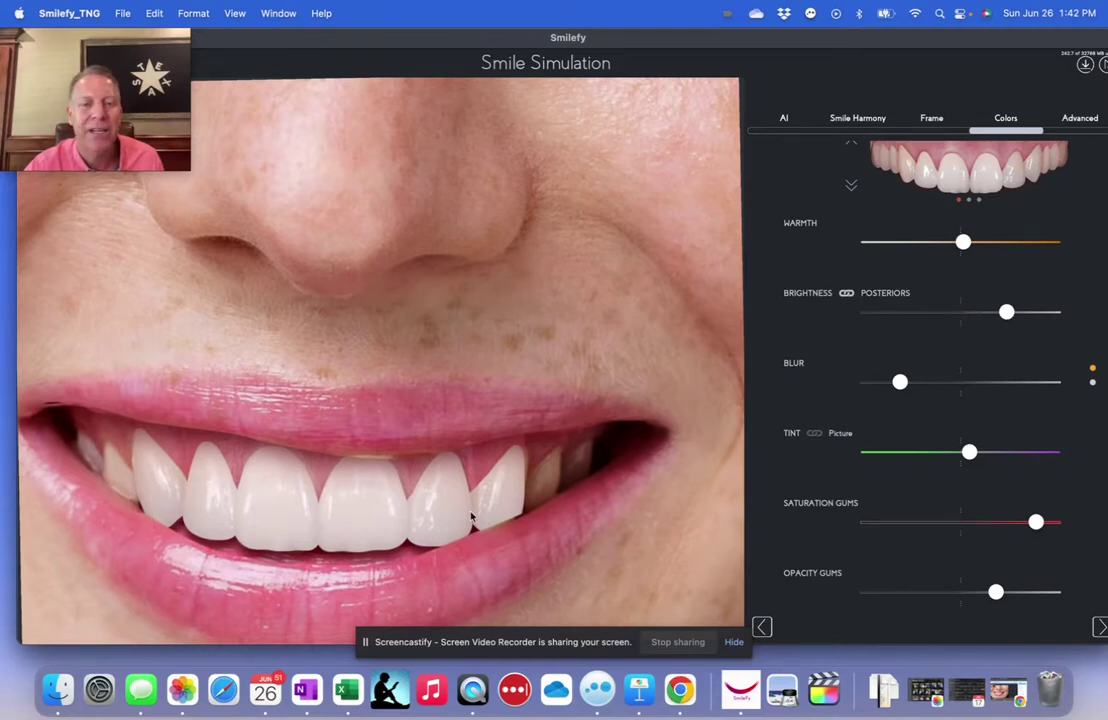
- Reduce the gum saturation slightly while judging it against the whole face
scroll(508, 549, "down", 3)
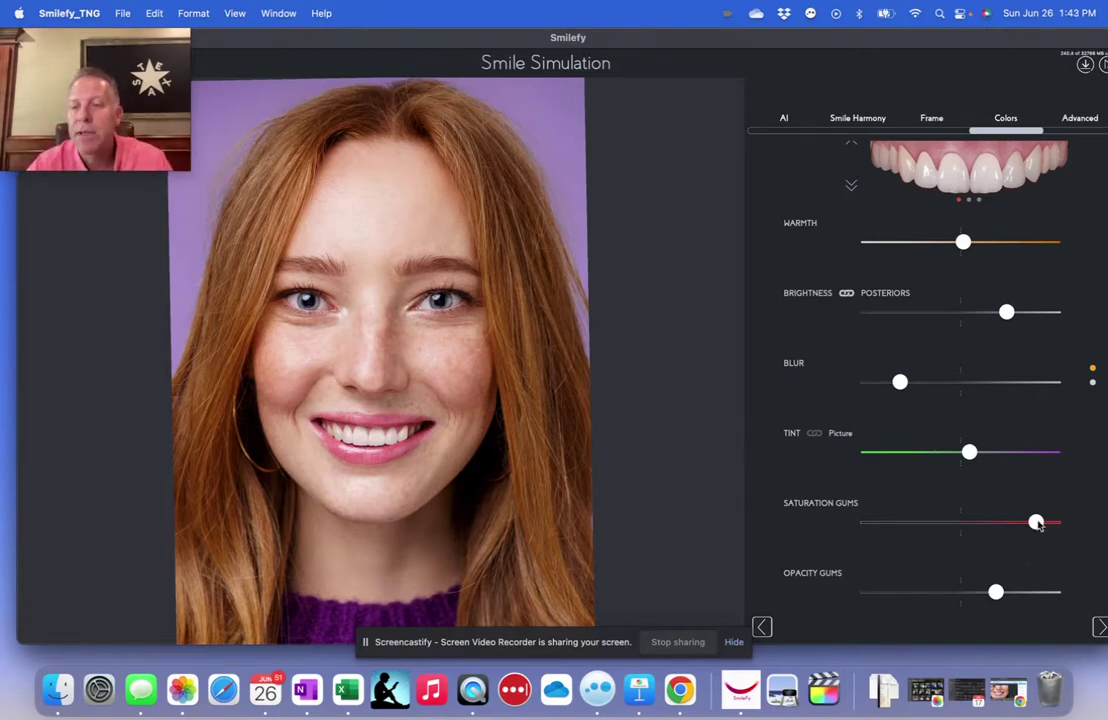
mouse_move(1036, 522)
left_mouse_down()
mouse_move(1020, 523)
mouse_move(1030, 527)
left_mouse_up()
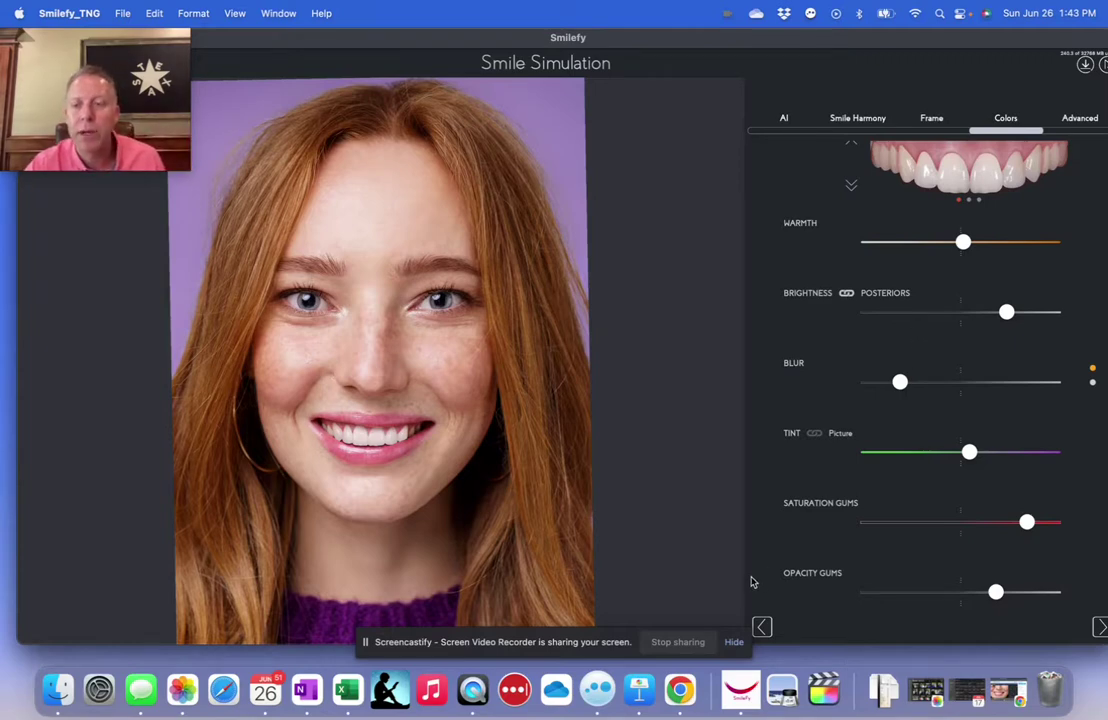
- Advance to the Before and After comparison, sweep the divider across the smile, and switch to the side-by-side view
left_click_drag(743, 41, 726, 41)
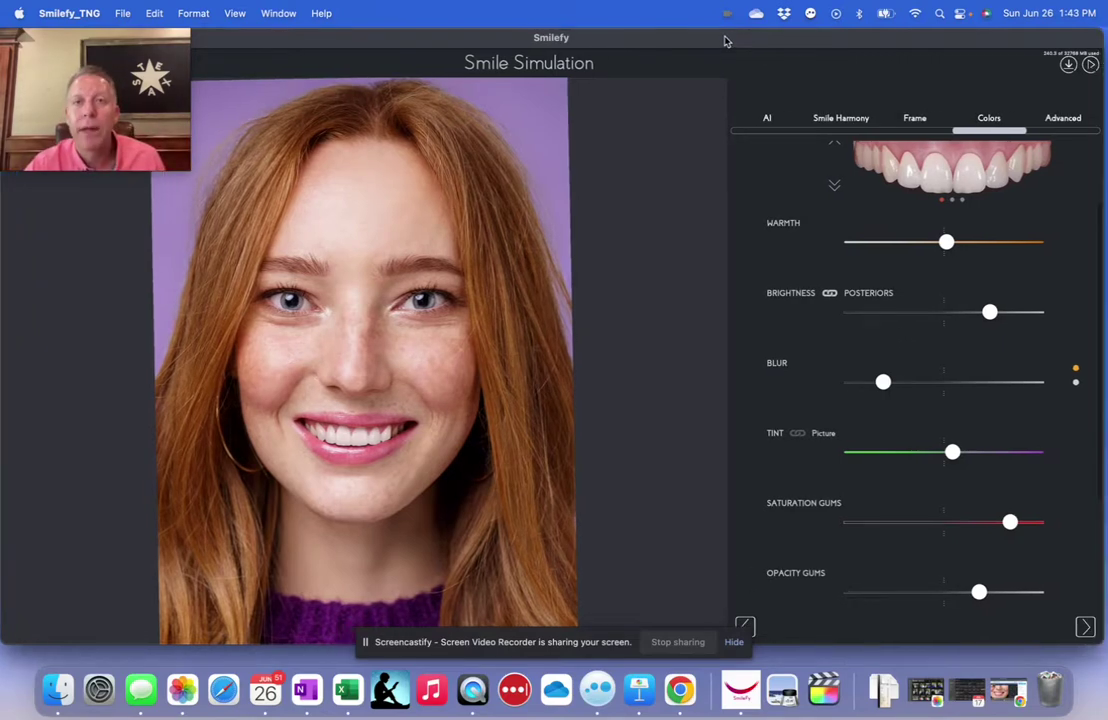
left_click(1085, 626)
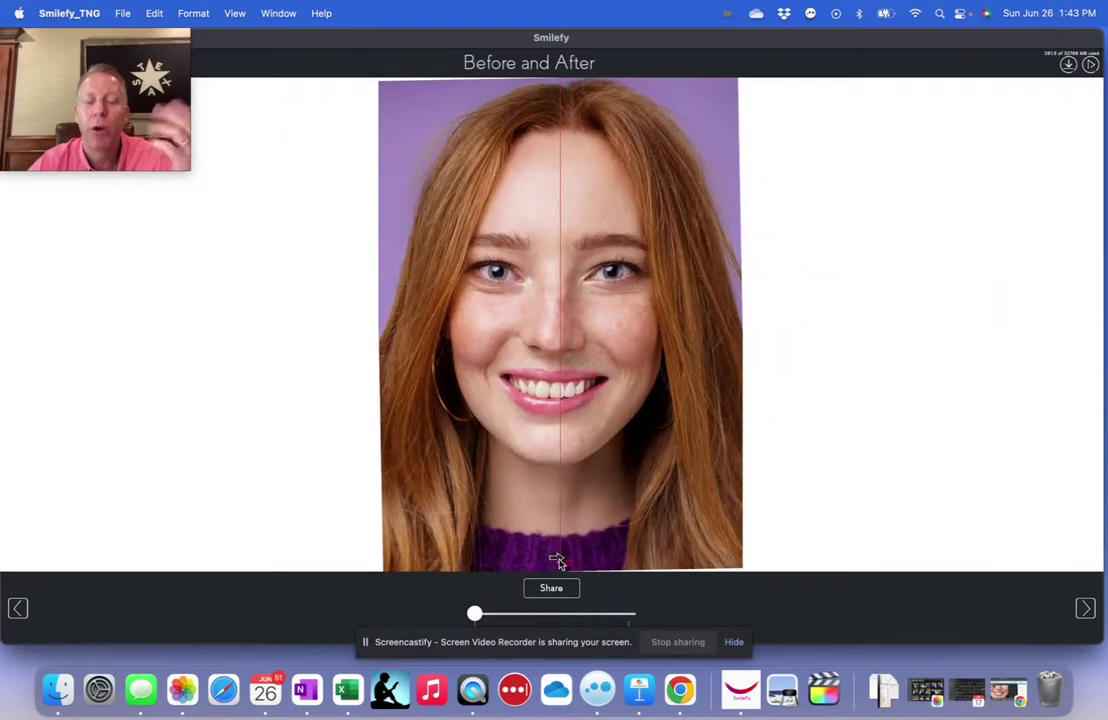
left_click_drag(558, 560, 533, 553)
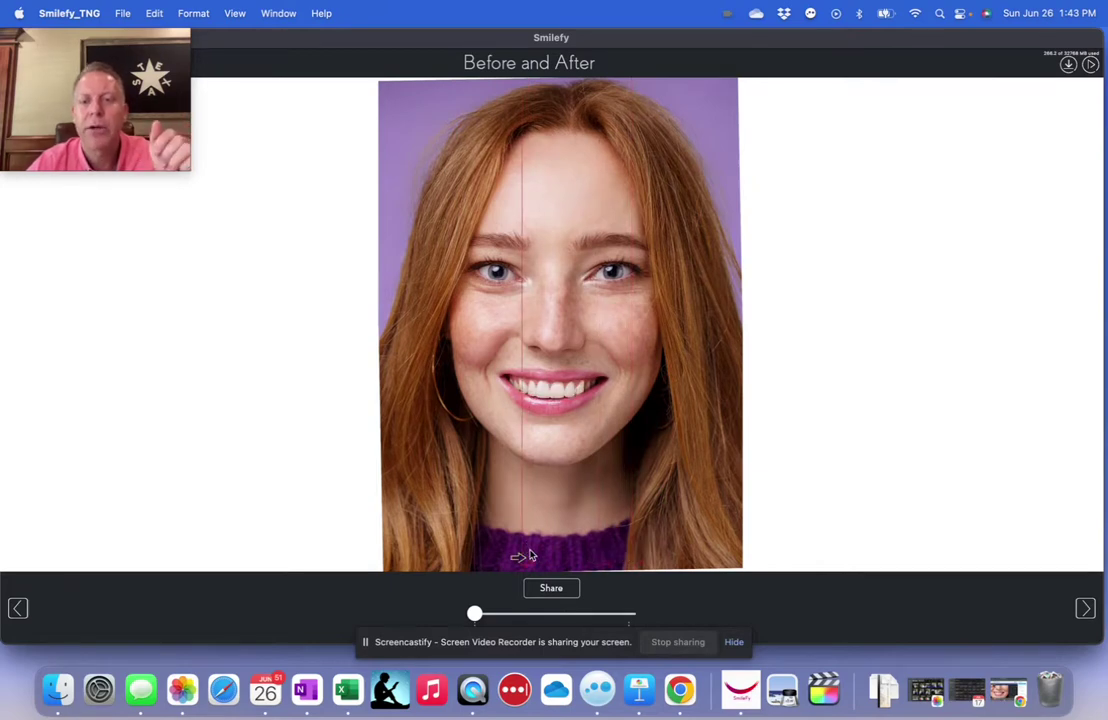
left_click(629, 613)
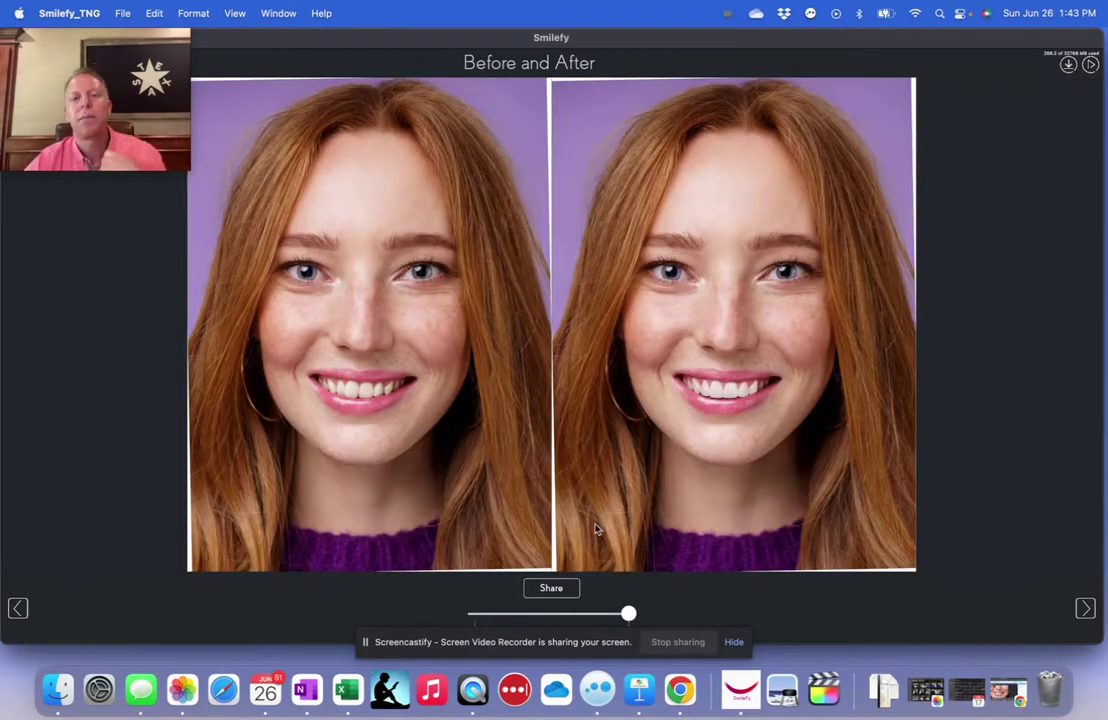